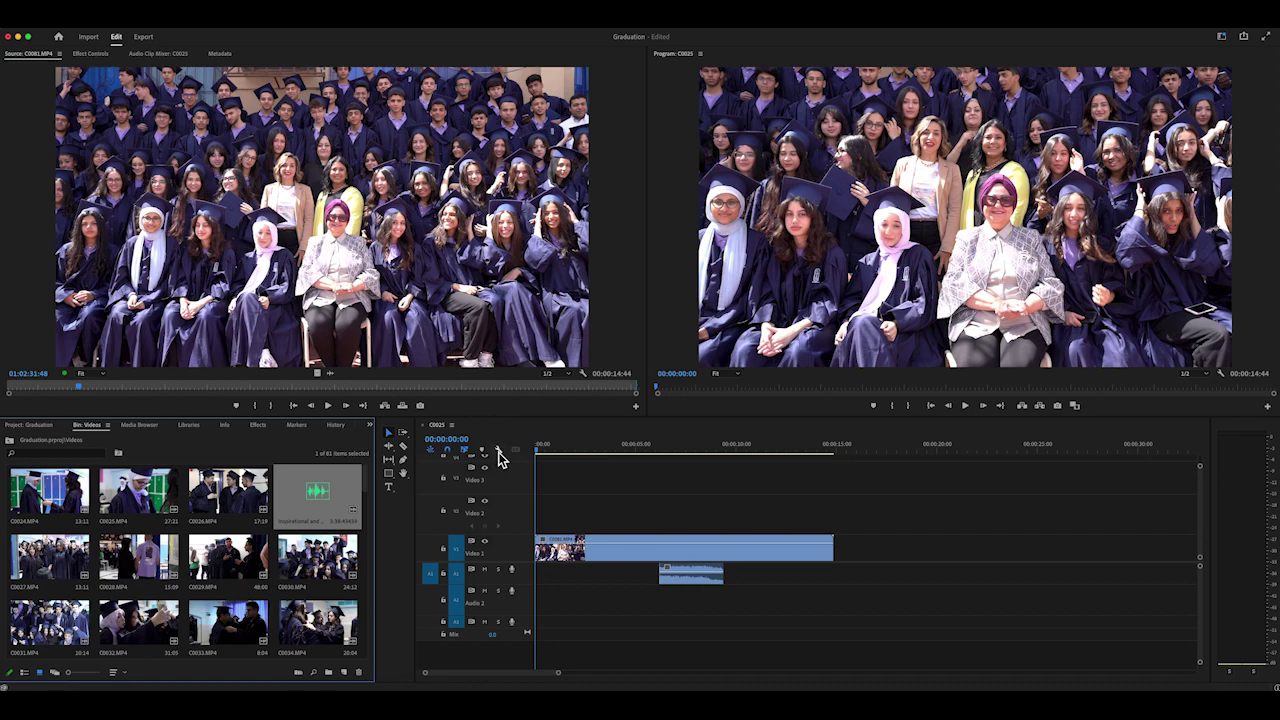
# Check the timeline display options and increase the height of the Video 1 and Audio 1 tracks
pyautogui.click(500, 455)
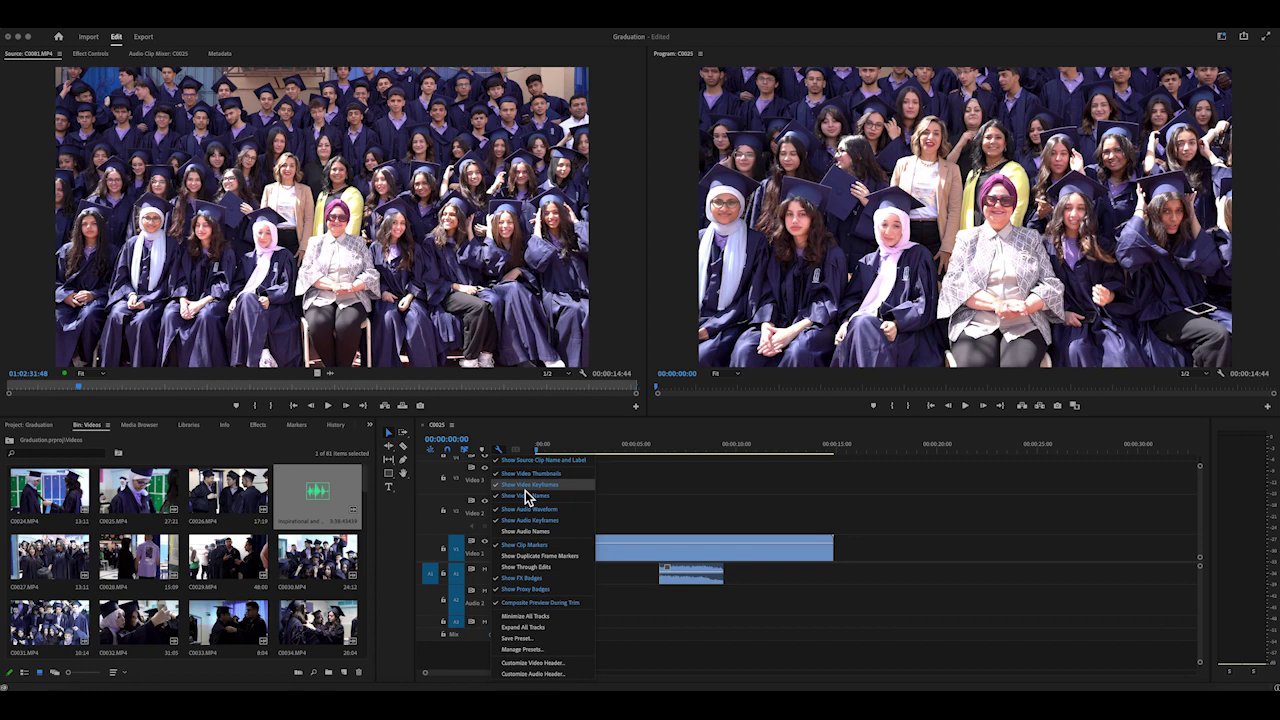
pyautogui.click(527, 432)
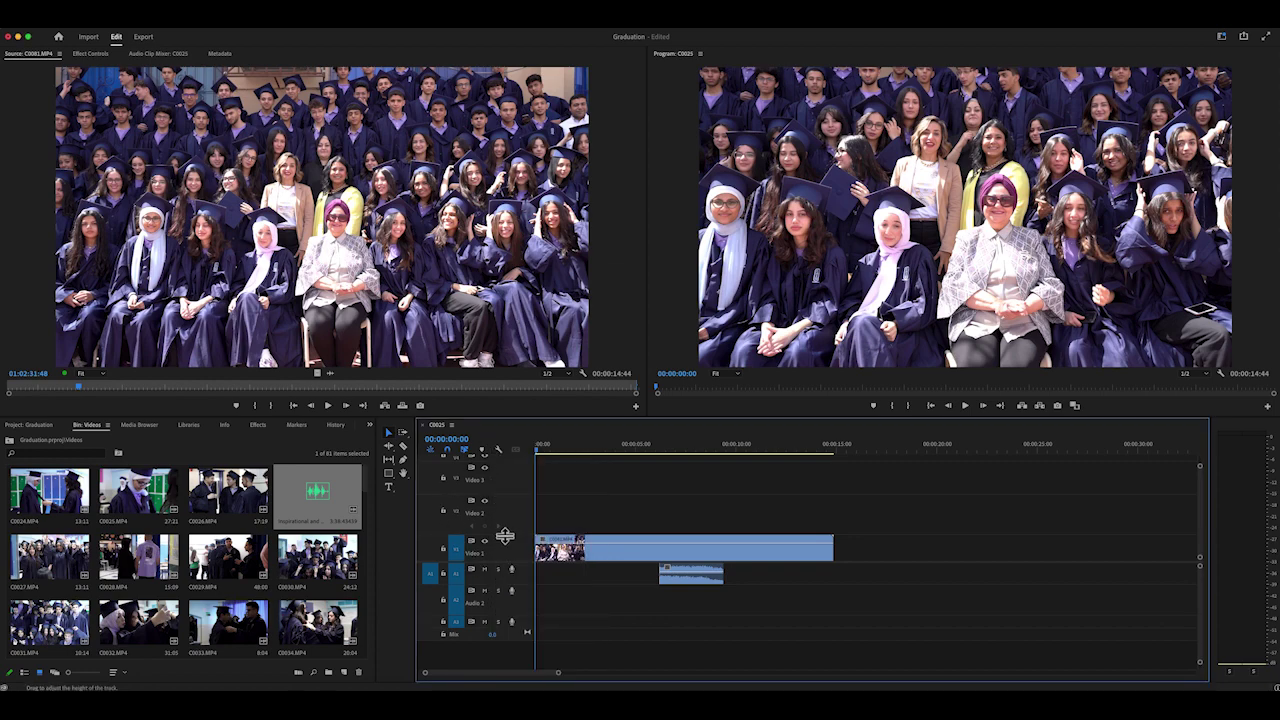
pyautogui.scroll(3, 512, 545)
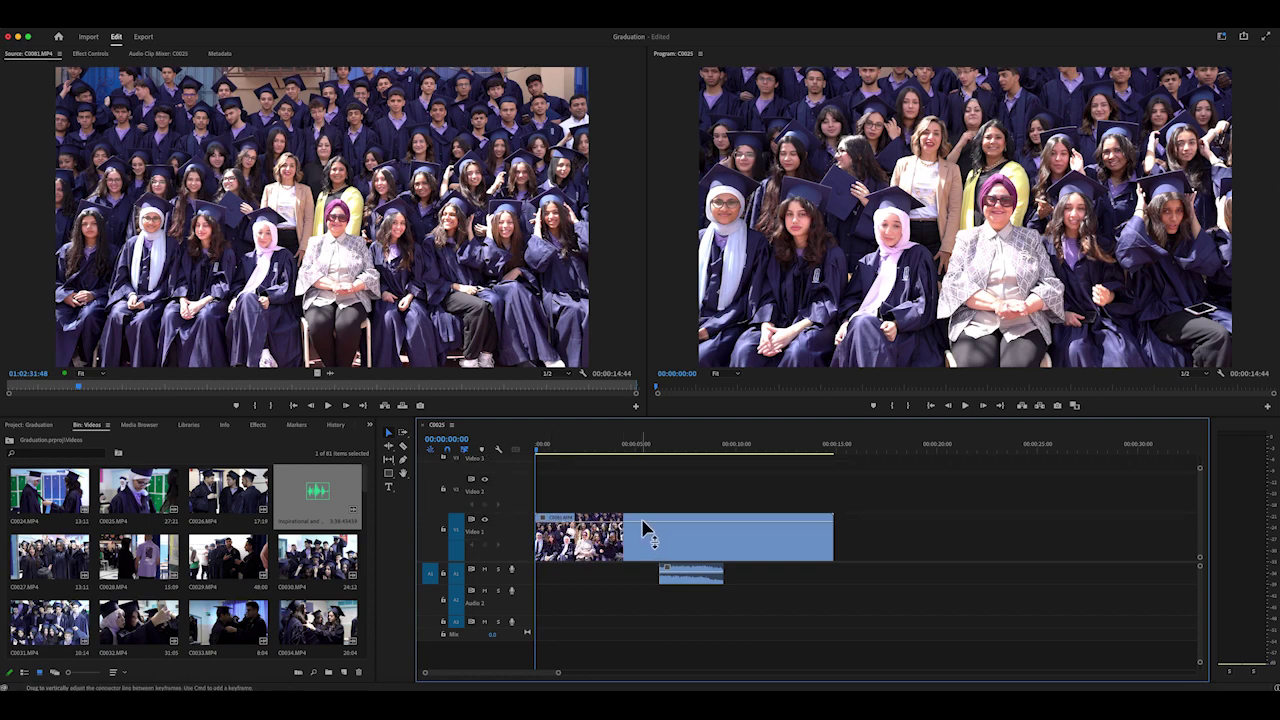
pyautogui.scroll(3, 514, 590)
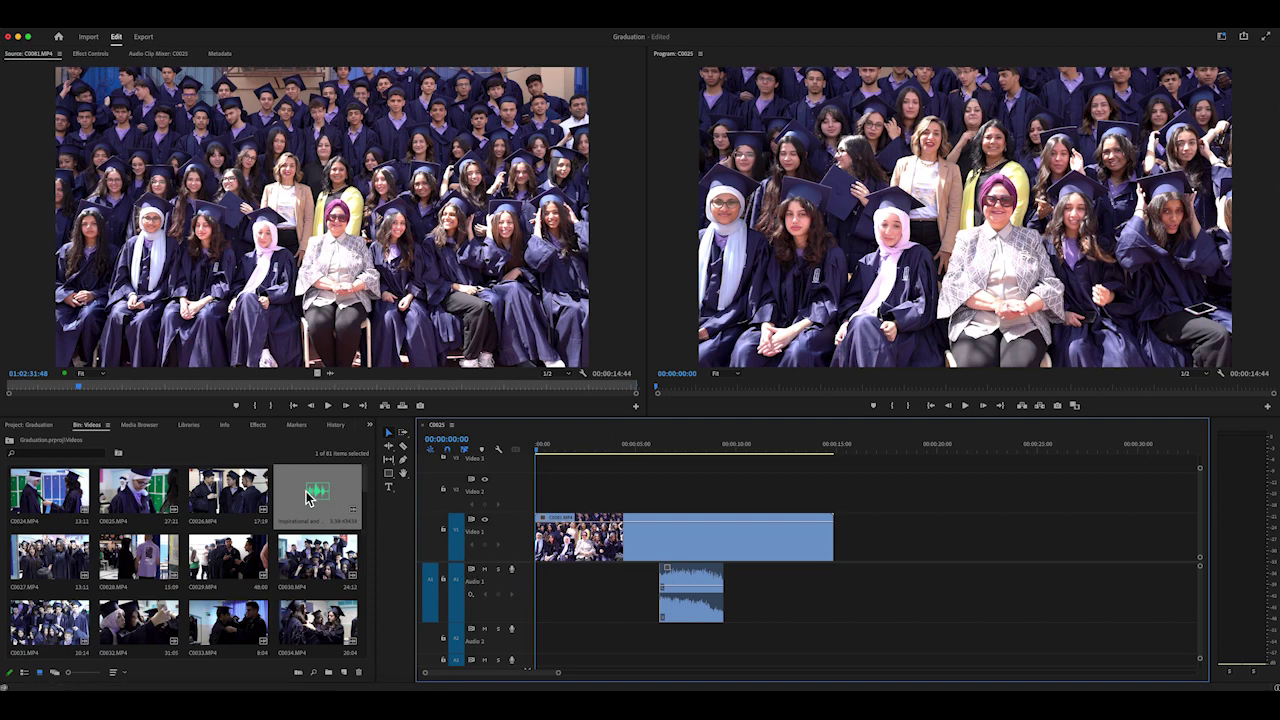
# Place the inspirational music clip on the Audio 2 track at the sequence start, play it back and return the playhead to the beginning
pyautogui.moveTo(305, 490); pyautogui.dragTo(526, 640)
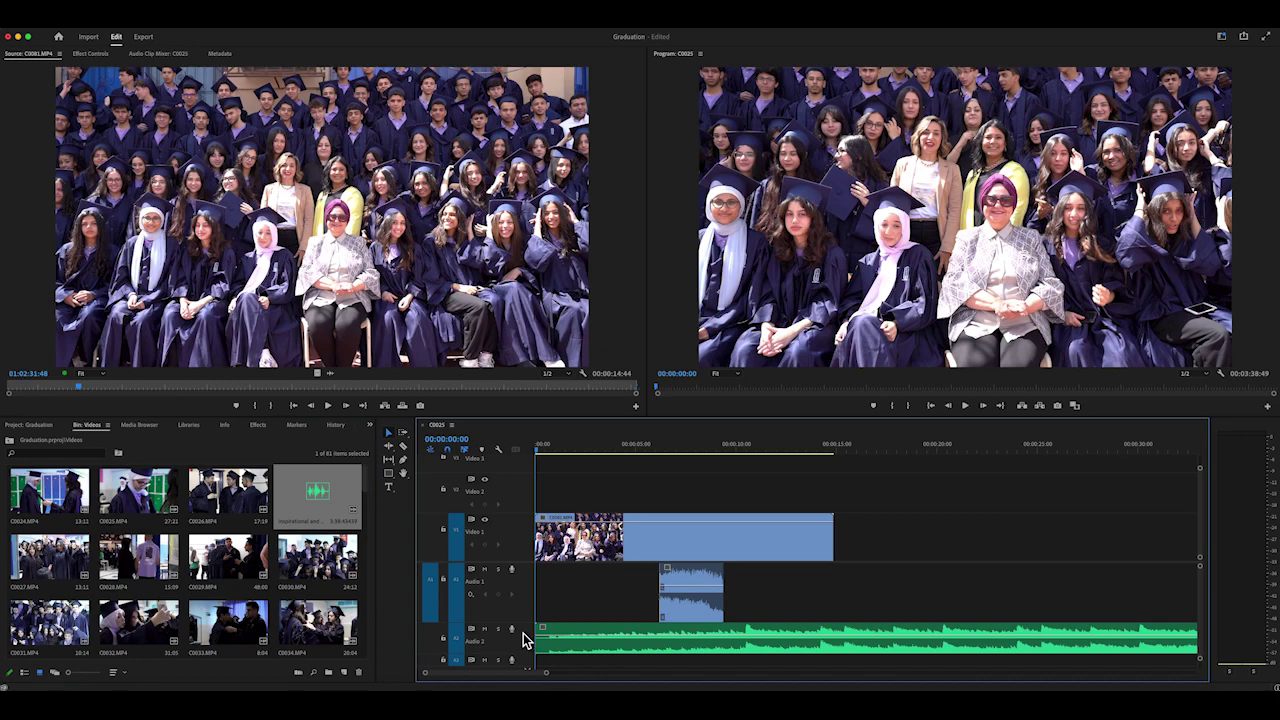
pyautogui.press('space')
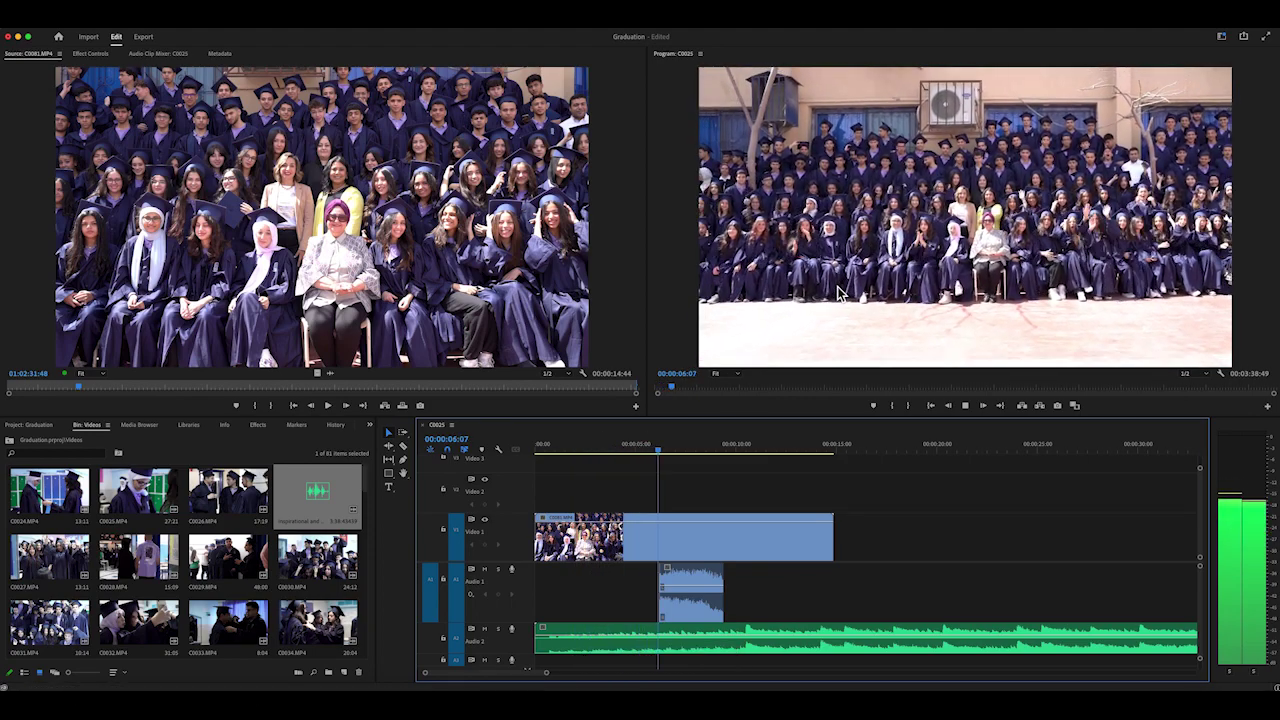
pyautogui.press('space')
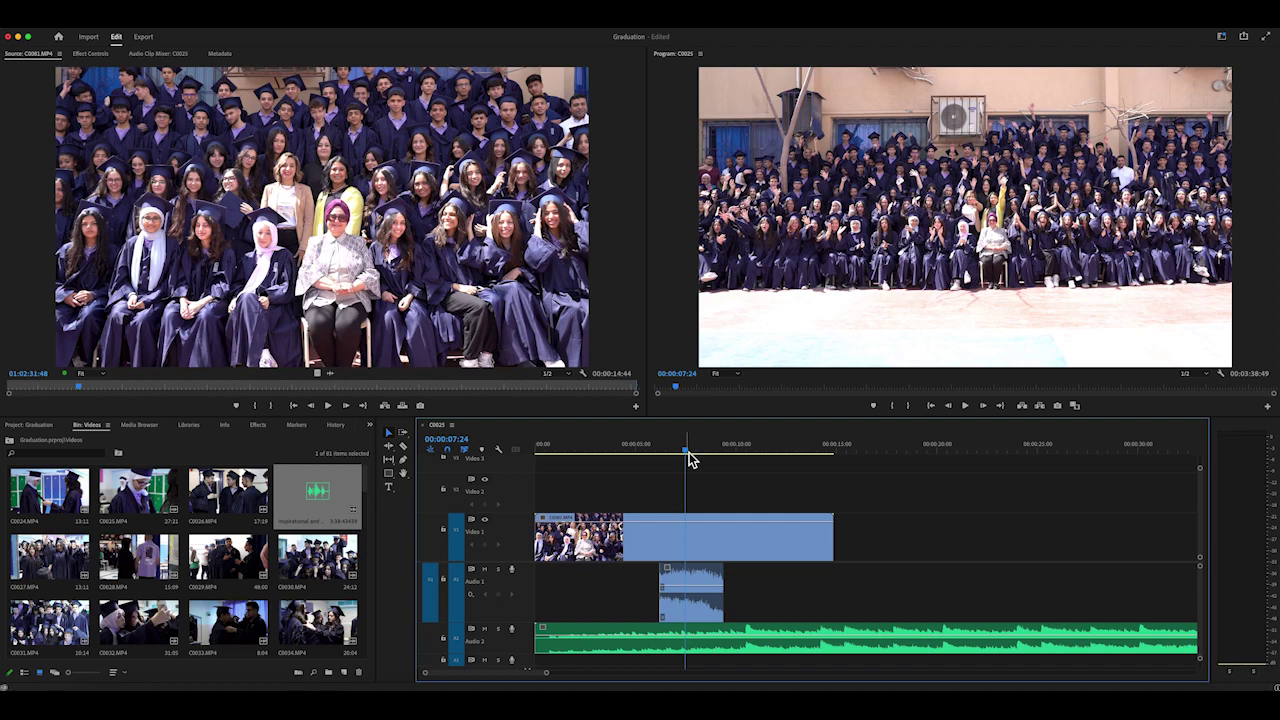
pyautogui.moveTo(690, 458); pyautogui.dragTo(523, 466)
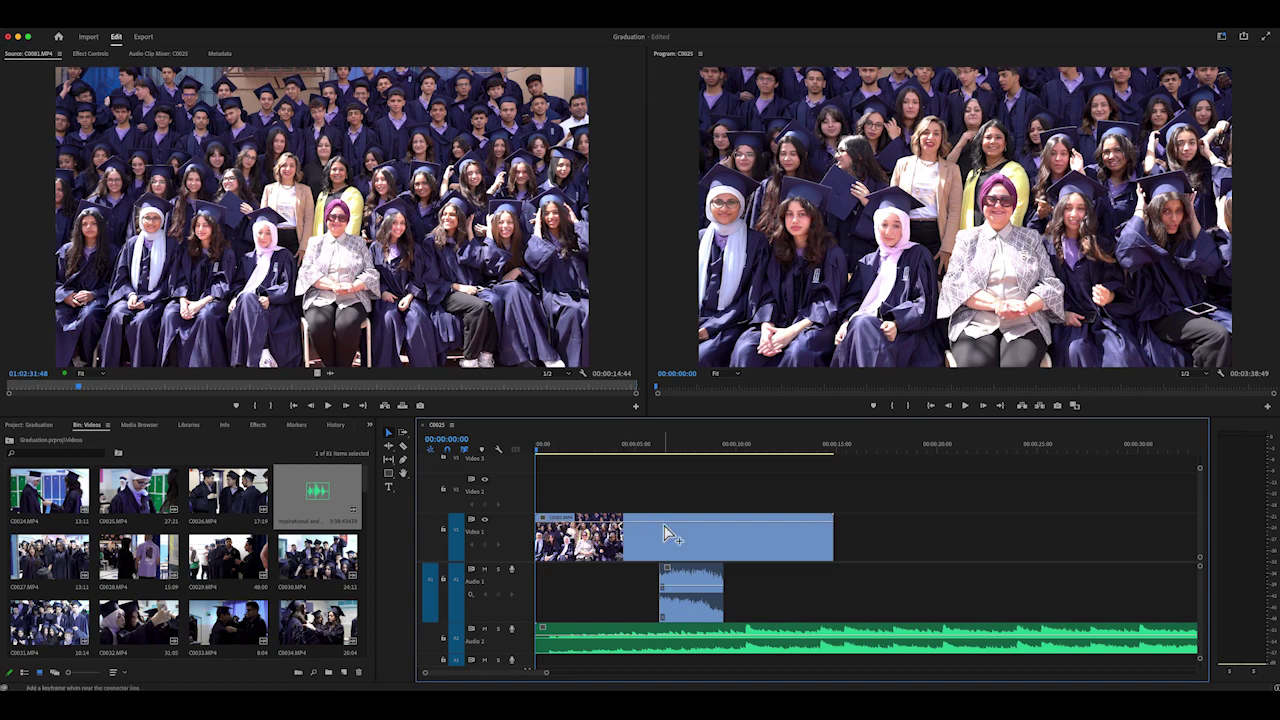
# Add opacity keyframes near the start of the first video clip, lower the first one to zero and review the fade-in
pyautogui.click(664, 523)
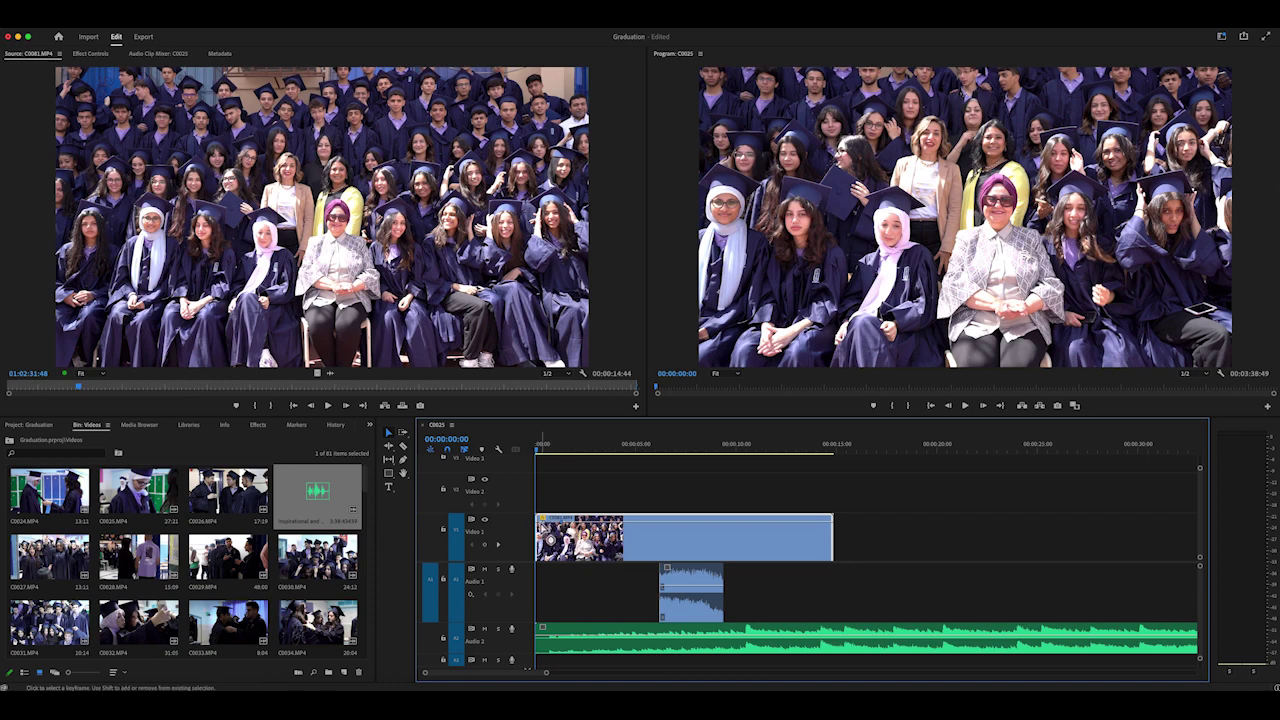
pyautogui.moveTo(541, 520); pyautogui.dragTo(541, 560)
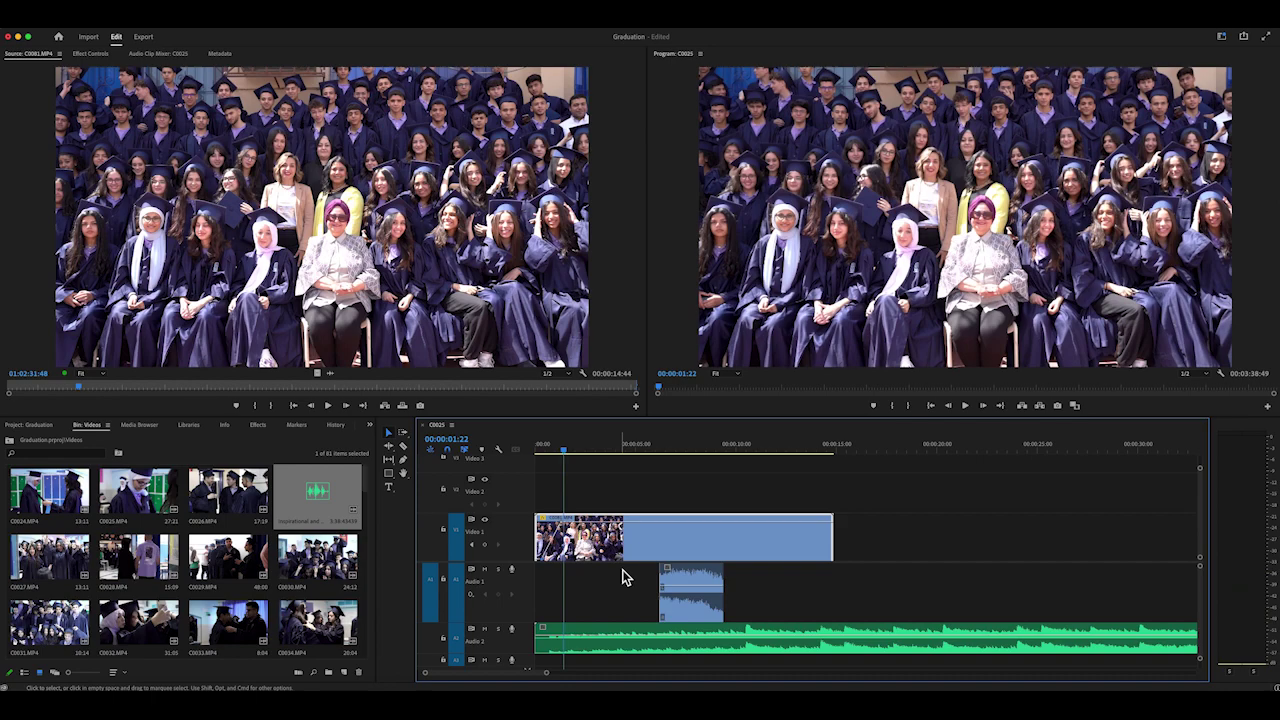
pyautogui.press('space')
pyautogui.click(545, 452)
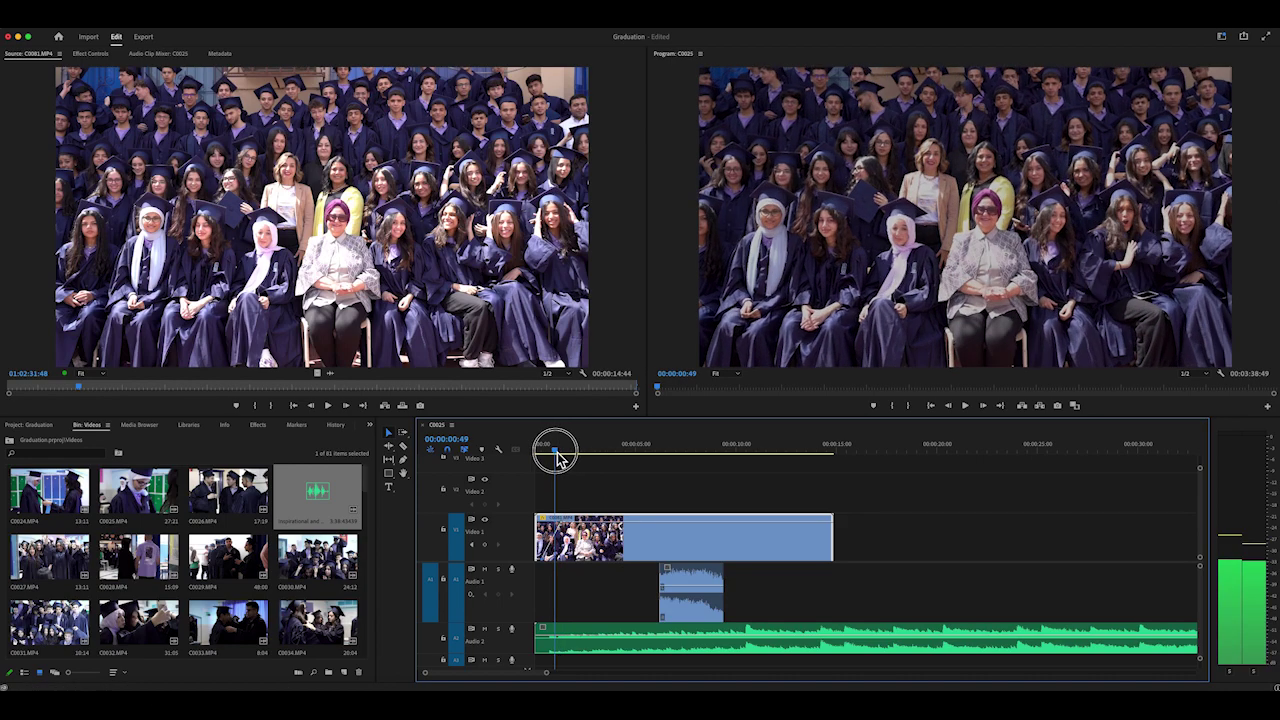
pyautogui.moveTo(545, 452)
pyautogui.mouseDown()
pyautogui.moveTo(563, 456)
pyautogui.moveTo(543, 449)
pyautogui.mouseUp()
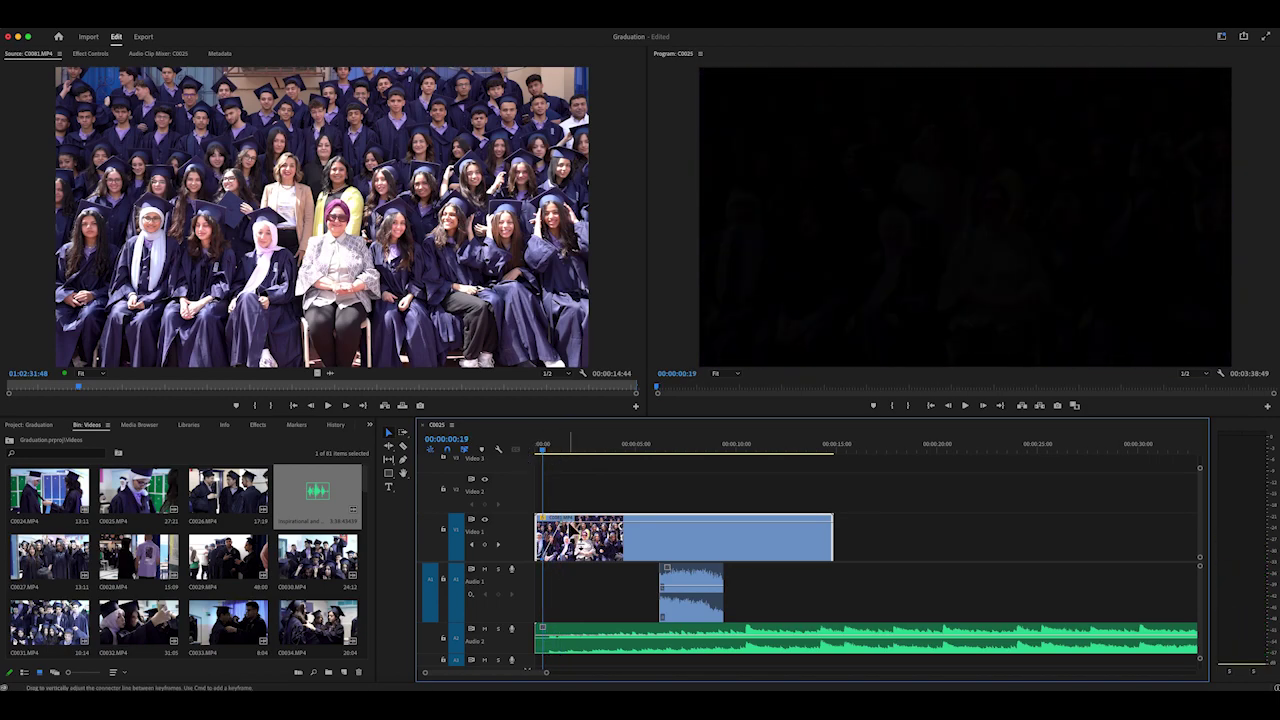
# Move the fade-in's end keyframe to about 2 seconds at 100 opacity and play back the opening
pyautogui.moveTo(566, 530); pyautogui.dragTo(556, 538)
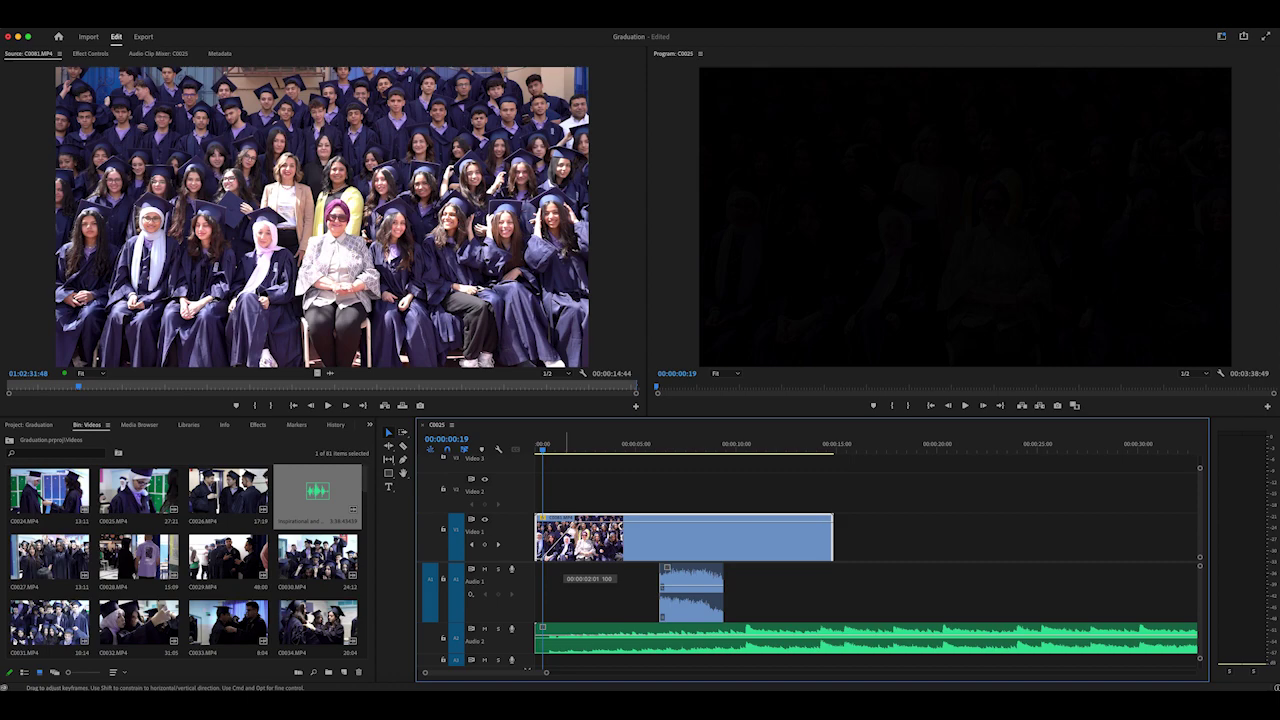
pyautogui.moveTo(556, 538); pyautogui.dragTo(578, 528)
pyautogui.click(537, 450)
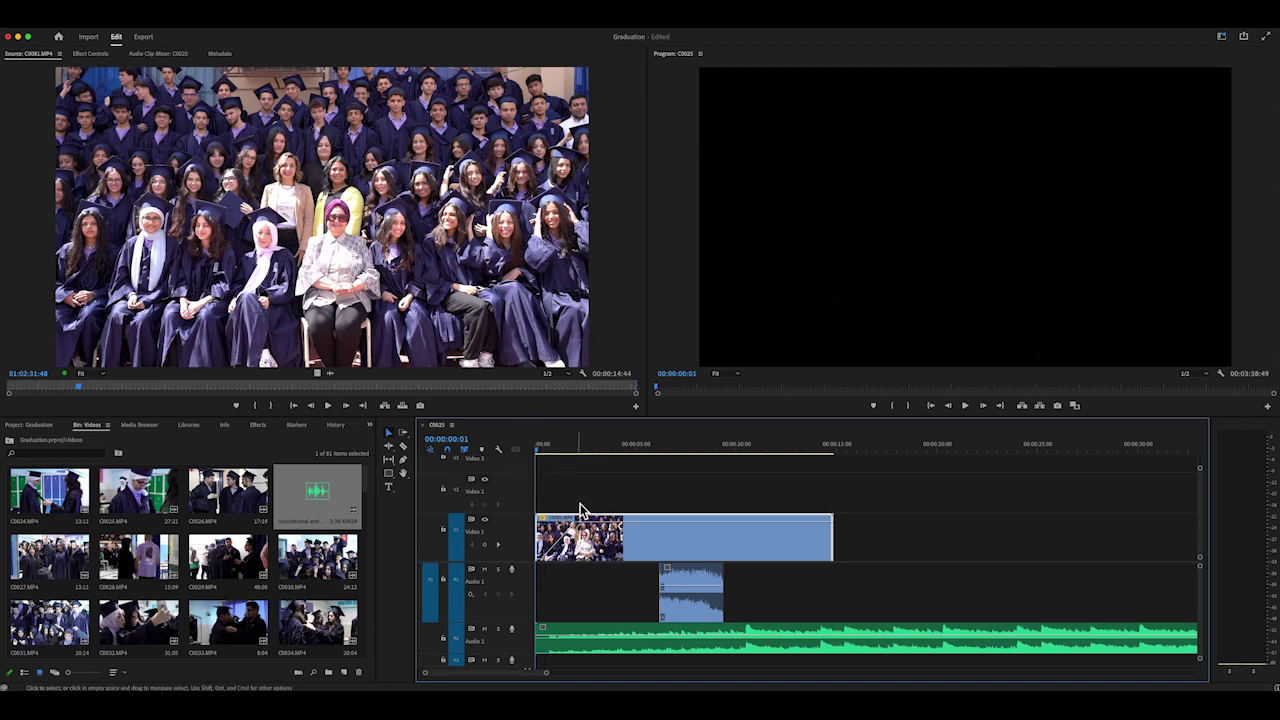
pyautogui.press('space')
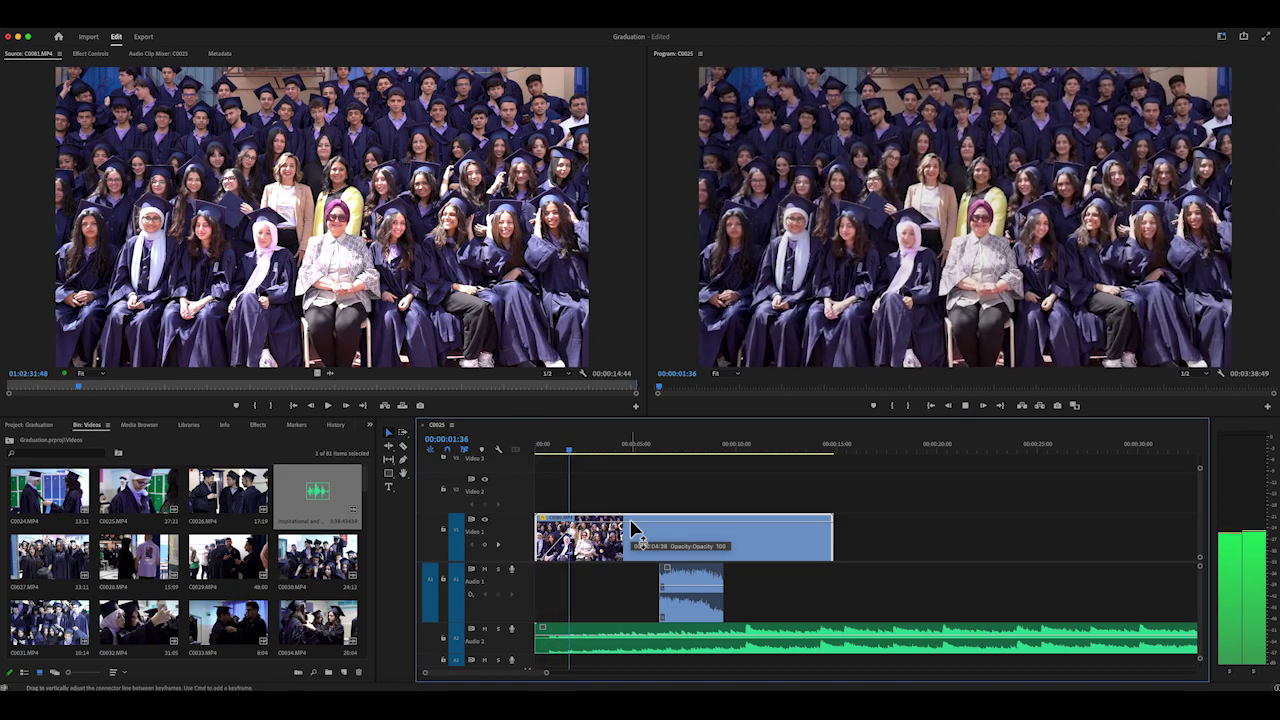
pyautogui.press('space')
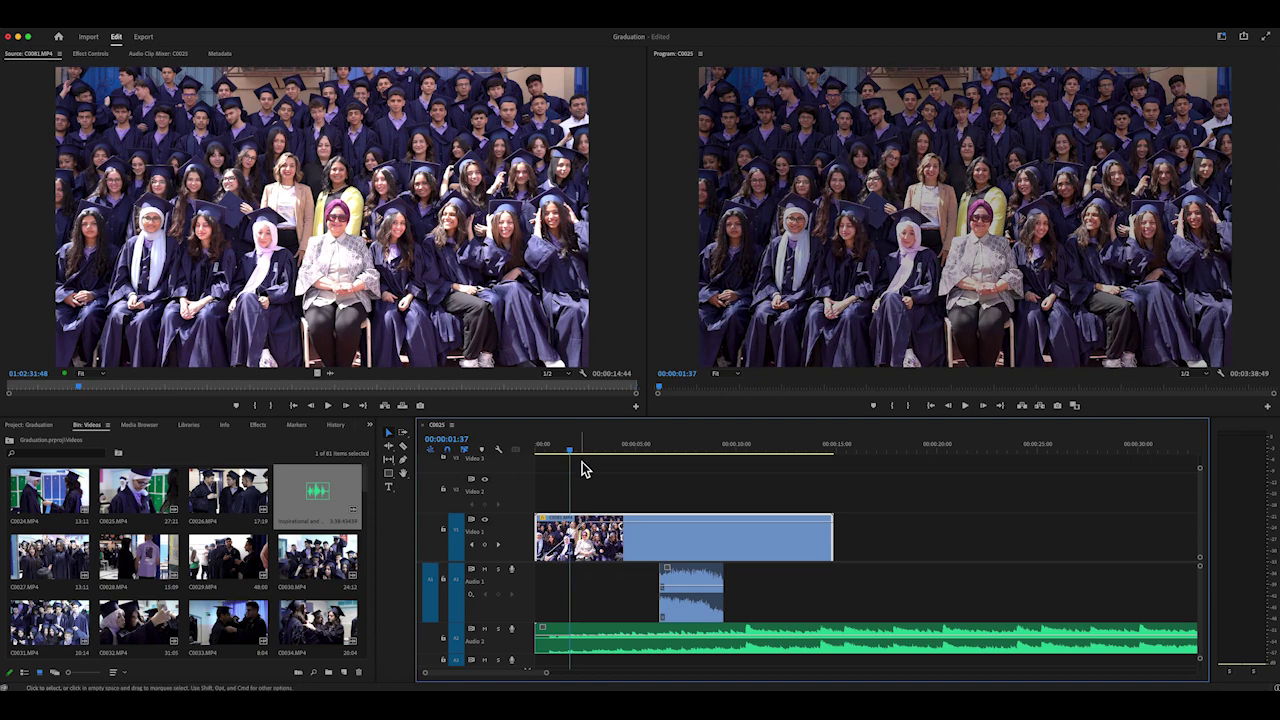
pyautogui.click(531, 452)
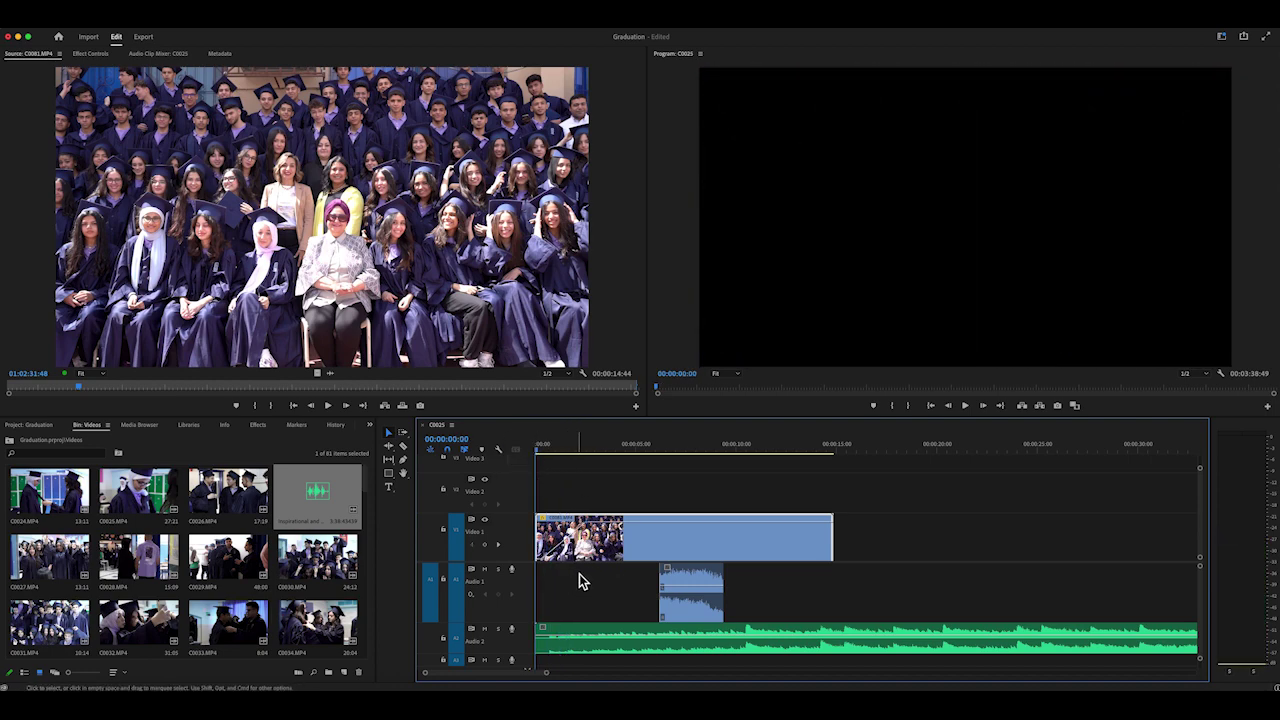
pyautogui.press('space')
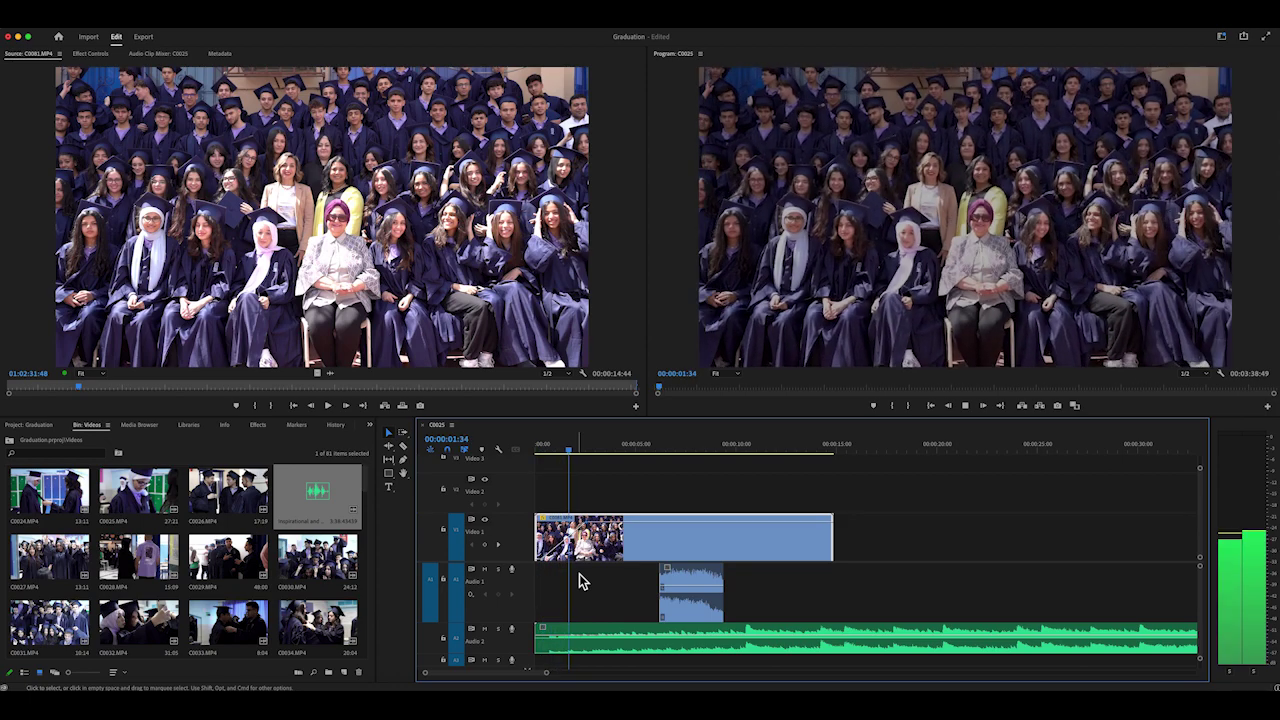
pyautogui.press('space')
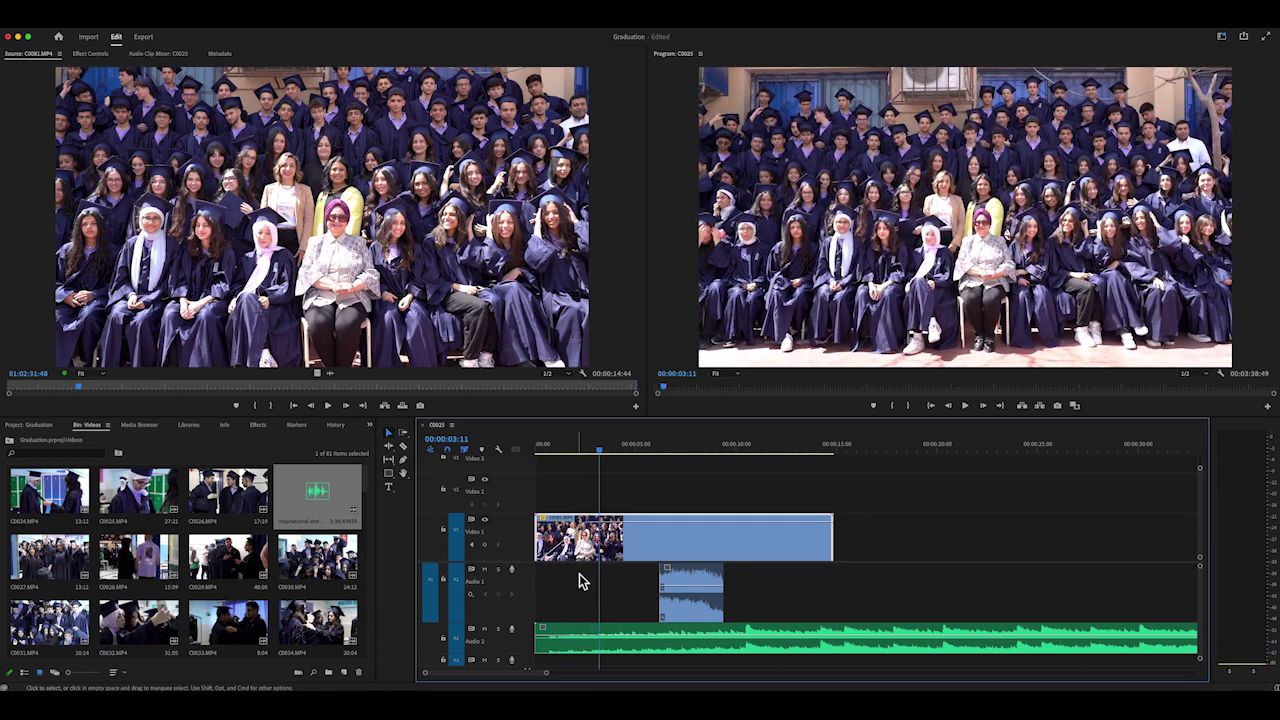
# Try to fade out the first video clip by lowering a single opacity keyframe near its end, and undo the lowering
pyautogui.moveTo(608, 456); pyautogui.dragTo(791, 490)
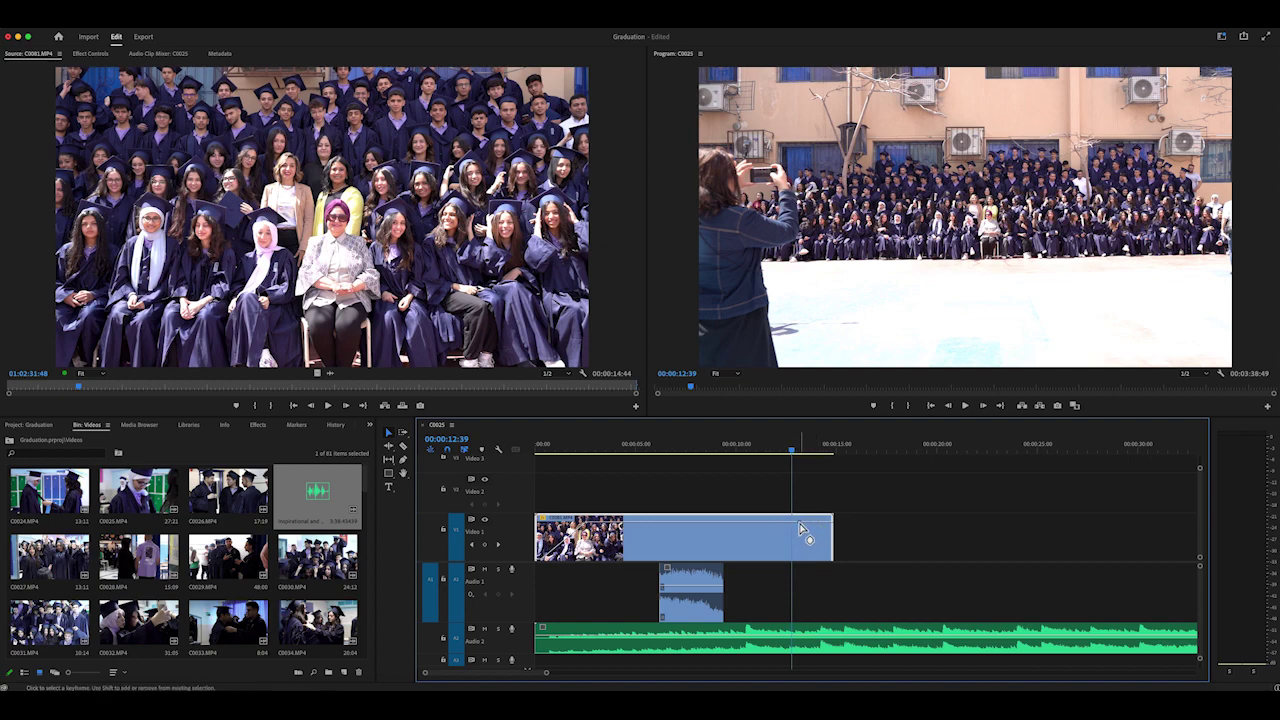
pyautogui.moveTo(798, 521); pyautogui.dragTo(799, 524)
pyautogui.moveTo(797, 534); pyautogui.dragTo(798, 560)
pyautogui.click(791, 455)
pyautogui.moveTo(795, 458); pyautogui.dragTo(740, 455)
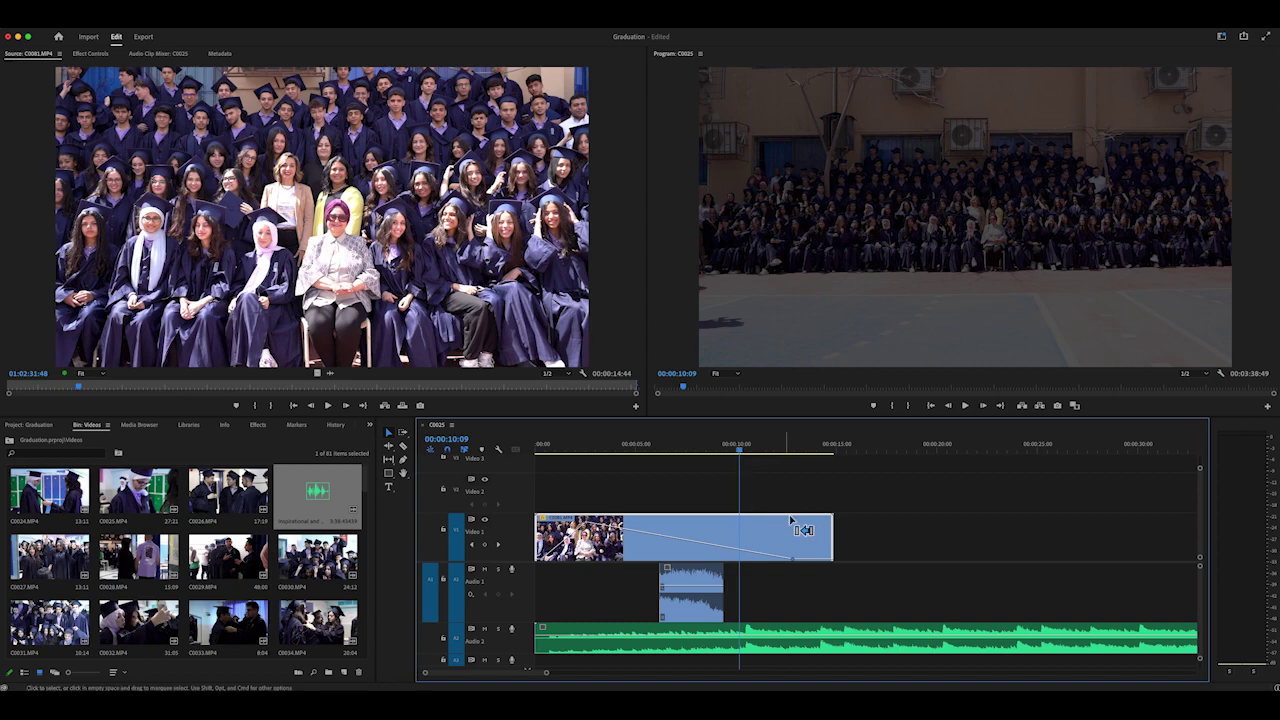
pyautogui.press('super+z')
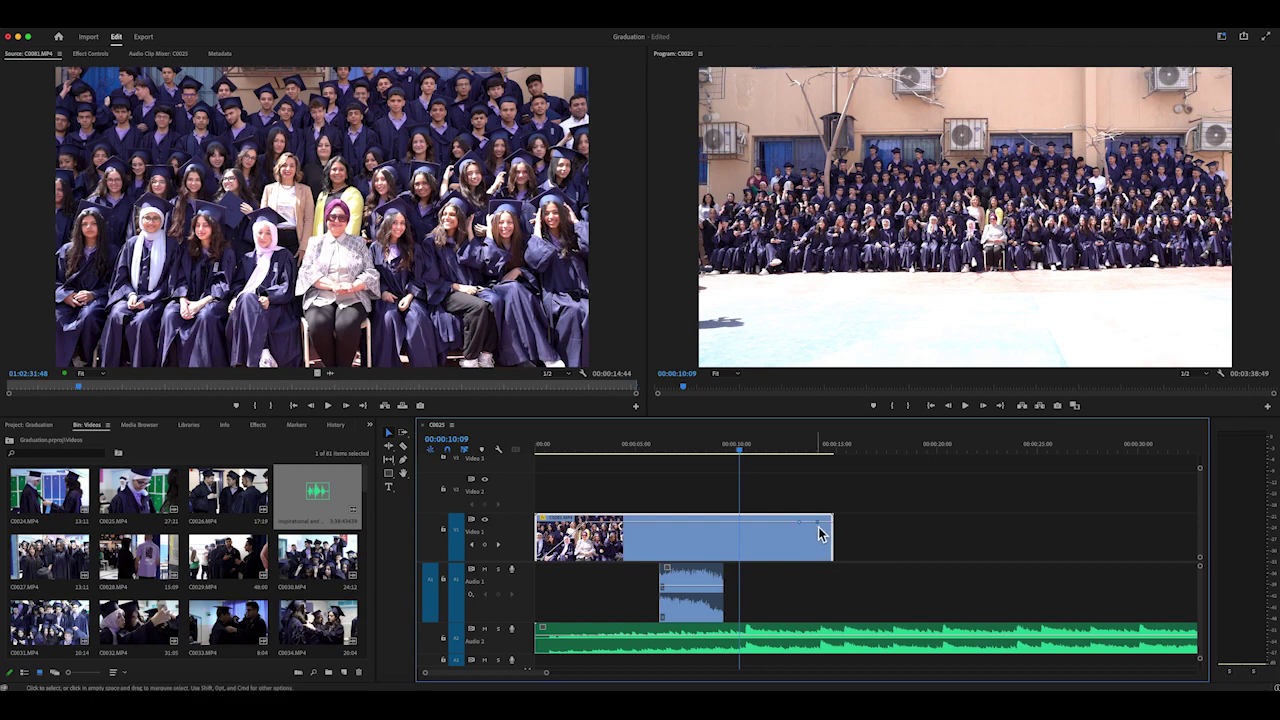
# Fade out the first video clip by lowering its last opacity keyframe to zero at the clip's end, and play back the ending
pyautogui.moveTo(815, 521); pyautogui.dragTo(813, 527)
pyautogui.moveTo(816, 528); pyautogui.dragTo(838, 575)
pyautogui.moveTo(745, 463); pyautogui.dragTo(788, 449)
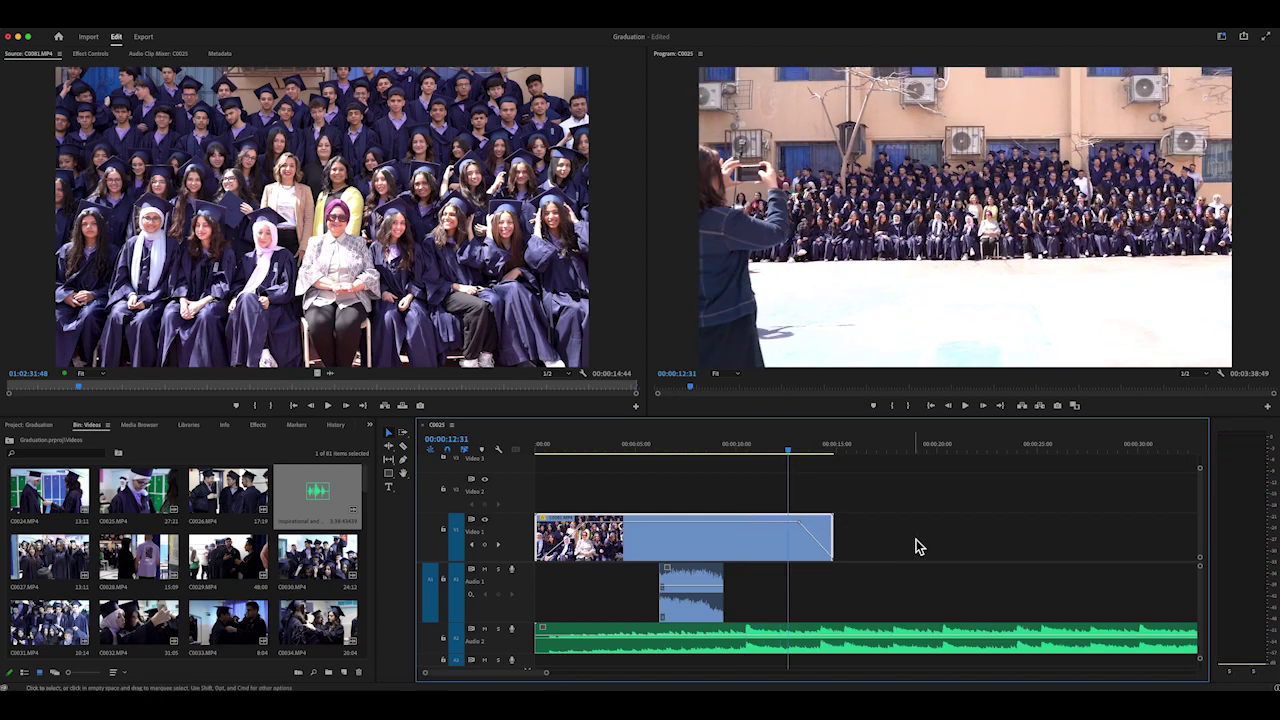
pyautogui.press('space')
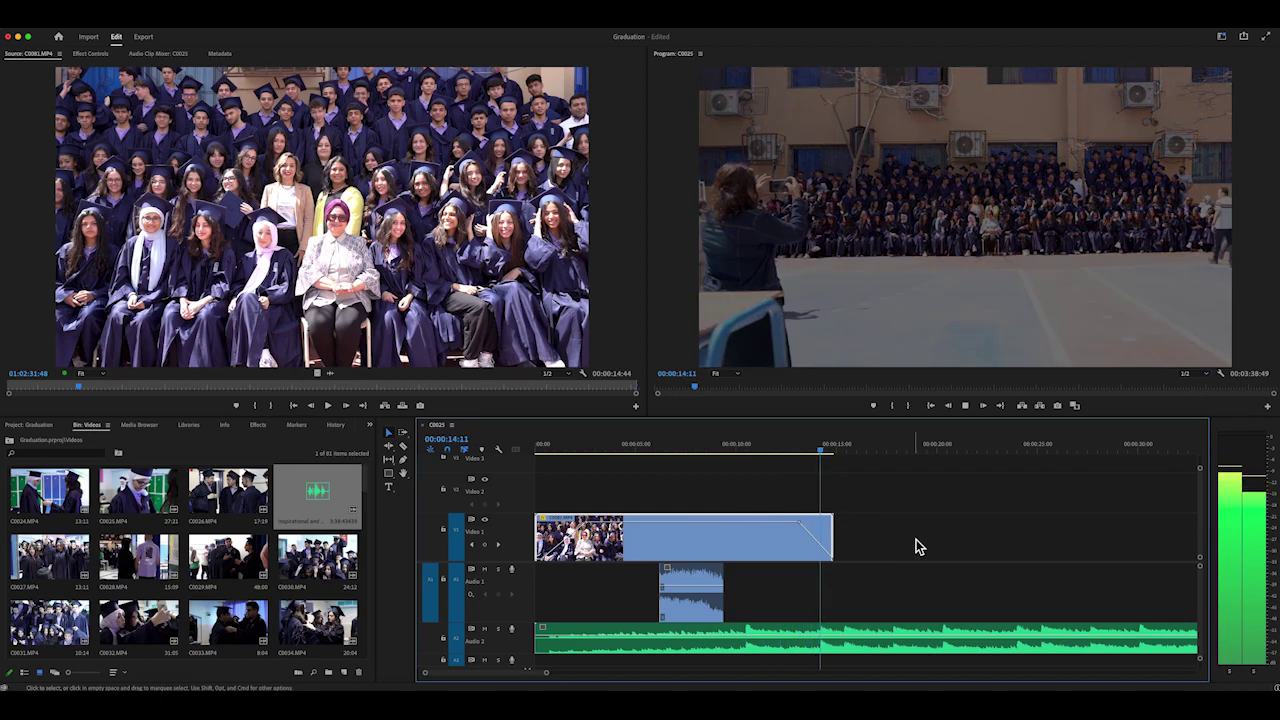
pyautogui.press('space')
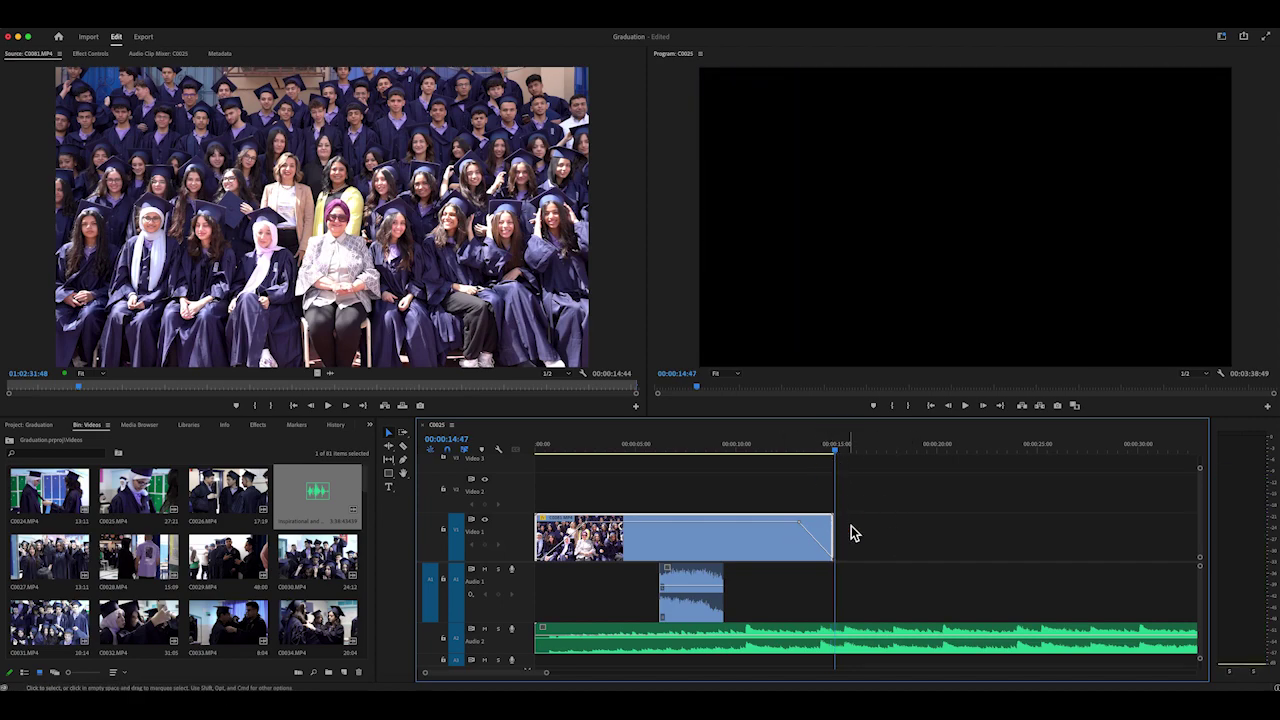
# Add only the video of C0025.MP4 to Video 1 directly after the first clip, at 00:00:14:47
pyautogui.doubleClick(160, 500)
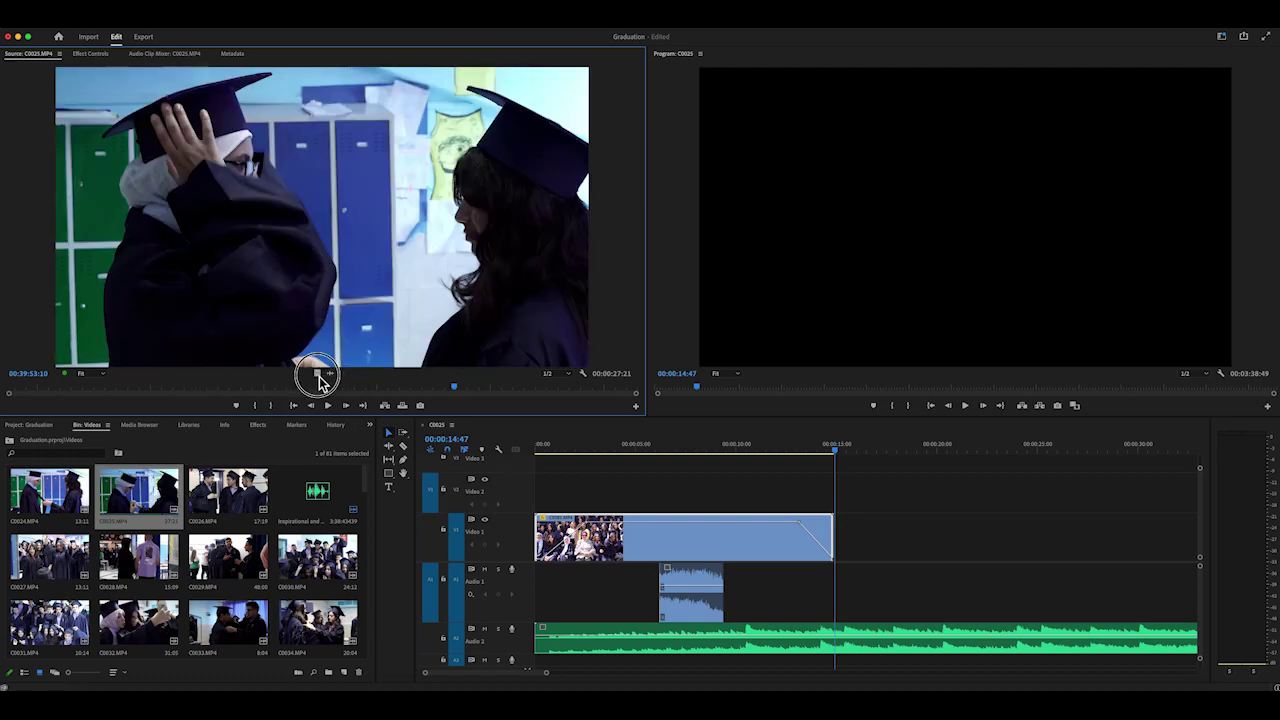
pyautogui.moveTo(417, 400); pyautogui.dragTo(846, 563)
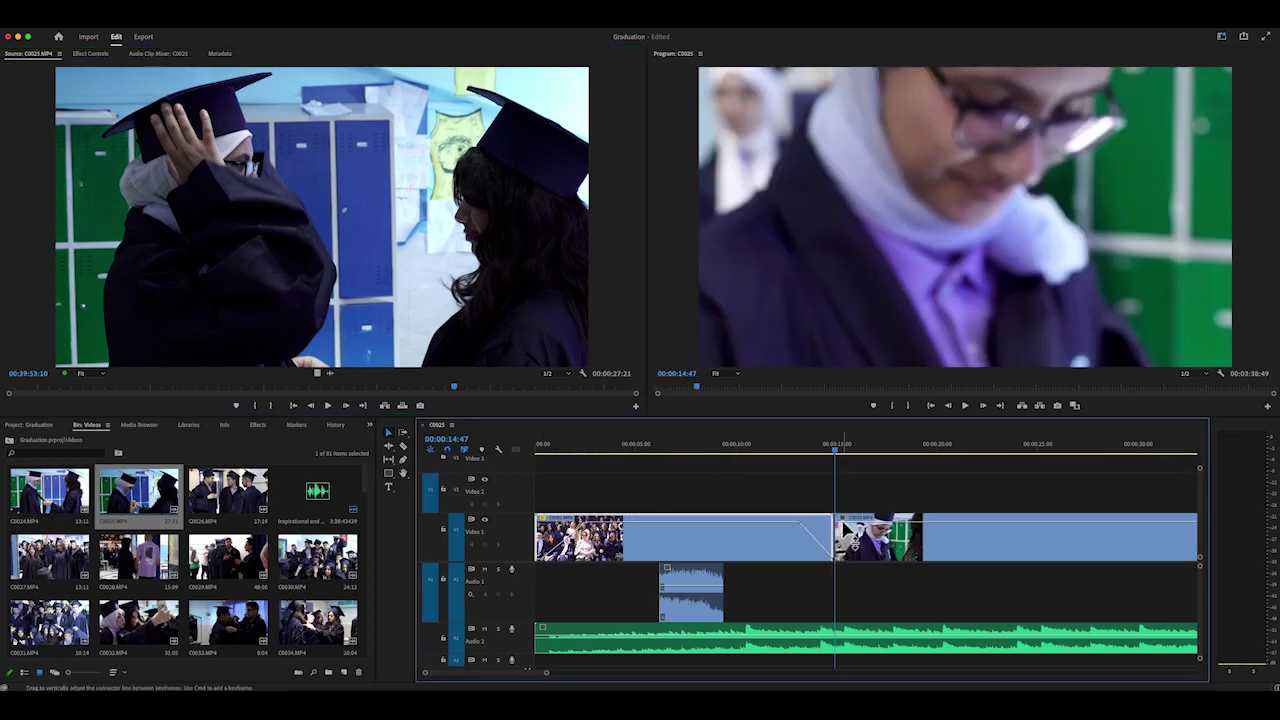
# Fade in the C0025.MP4 clip by lowering its starting opacity keyframe to zero, and play back the transition between the two clips
pyautogui.click(842, 530)
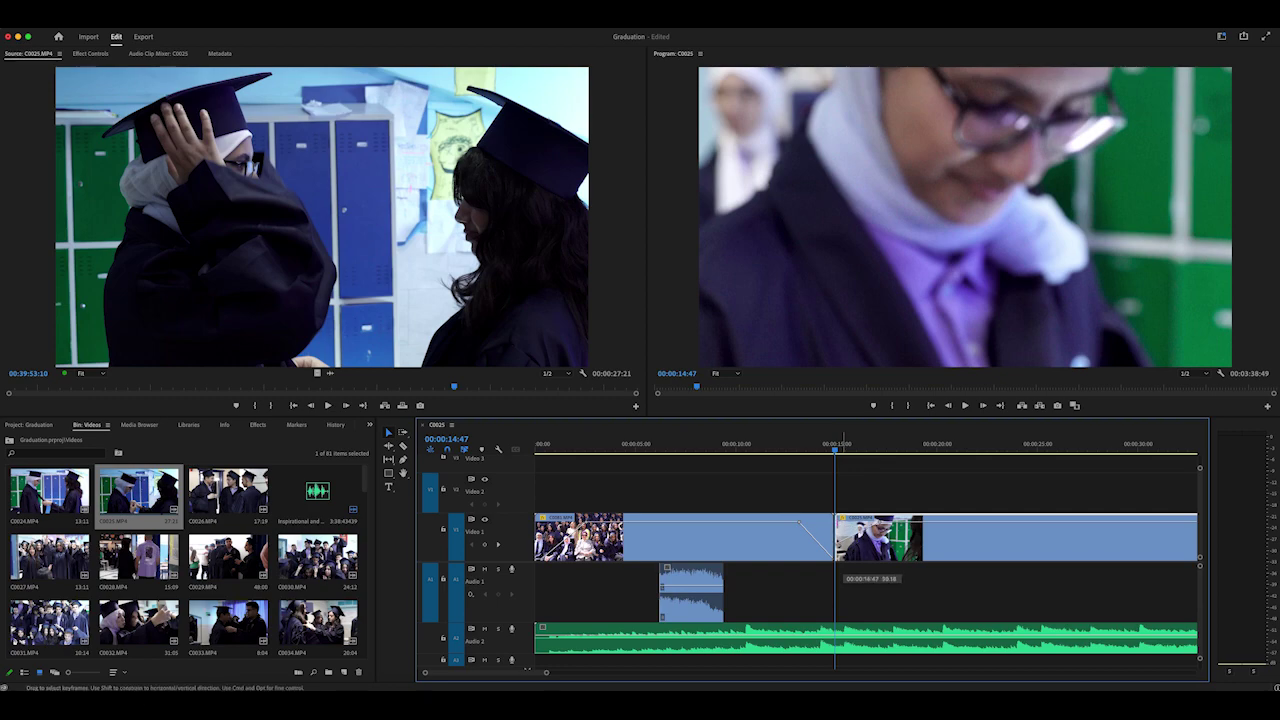
pyautogui.moveTo(832, 567); pyautogui.dragTo(832, 566)
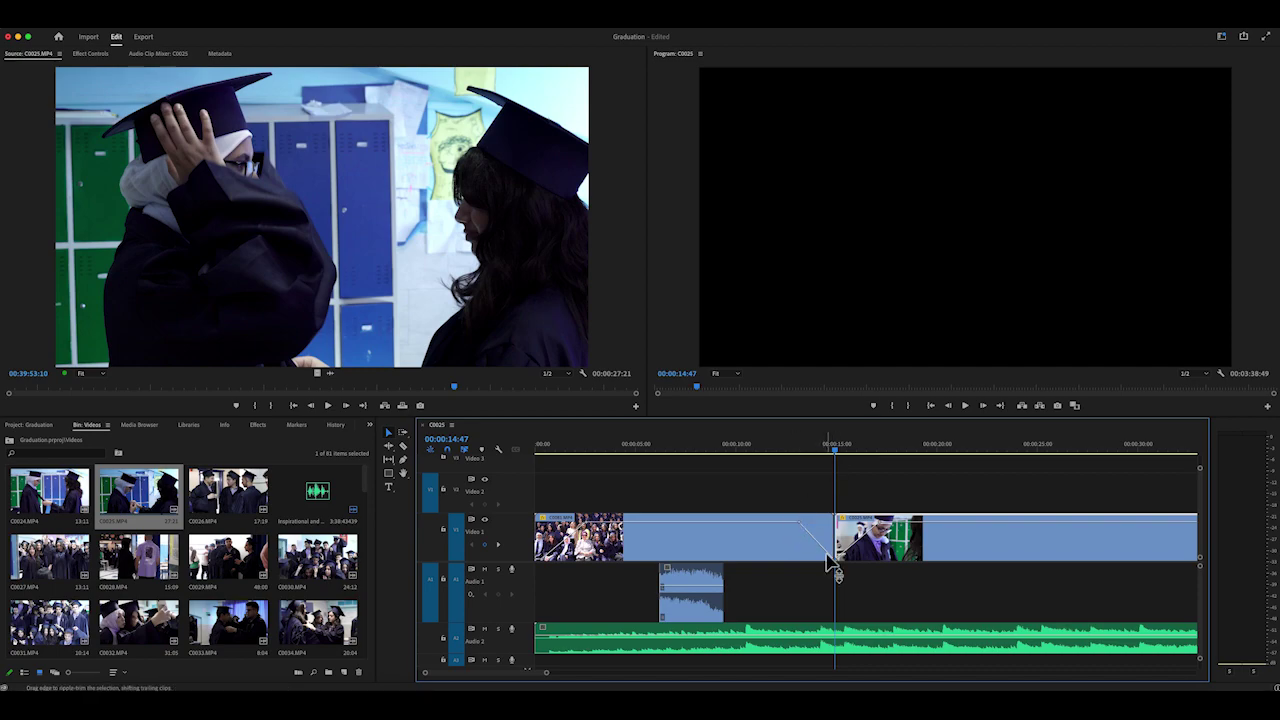
pyautogui.moveTo(831, 450); pyautogui.dragTo(752, 452)
pyautogui.press('space')
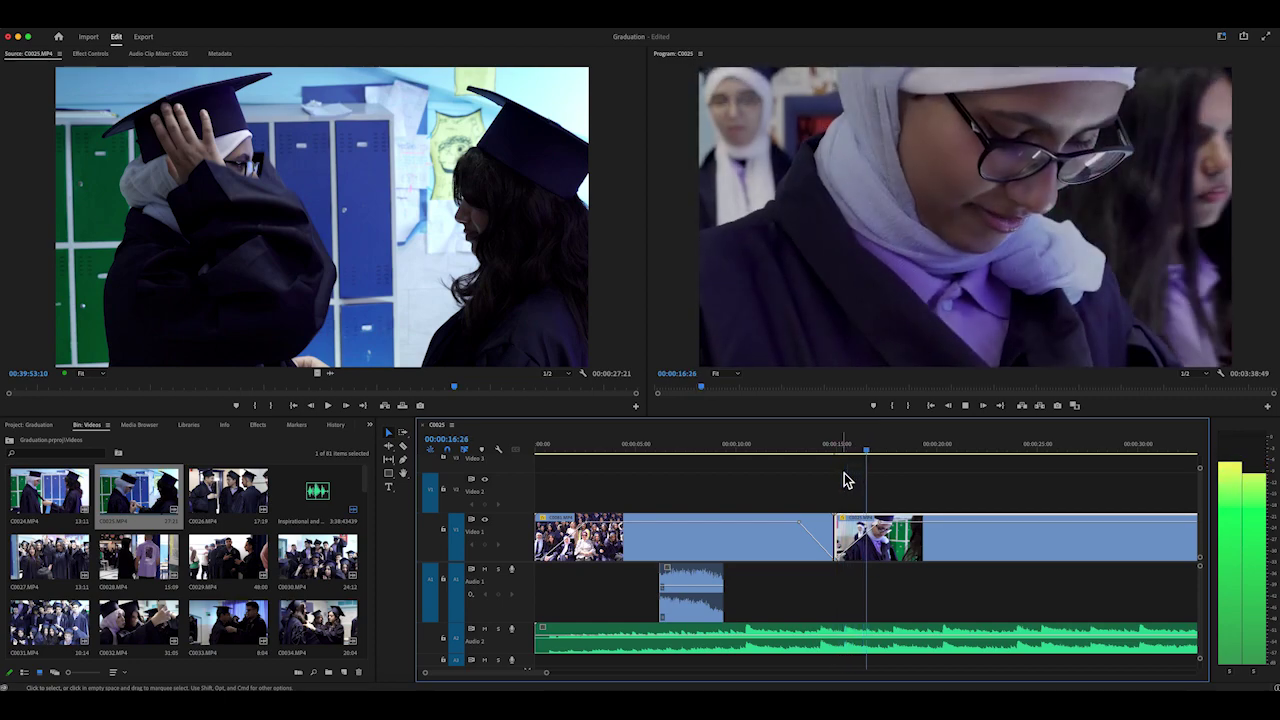
pyautogui.press('space')
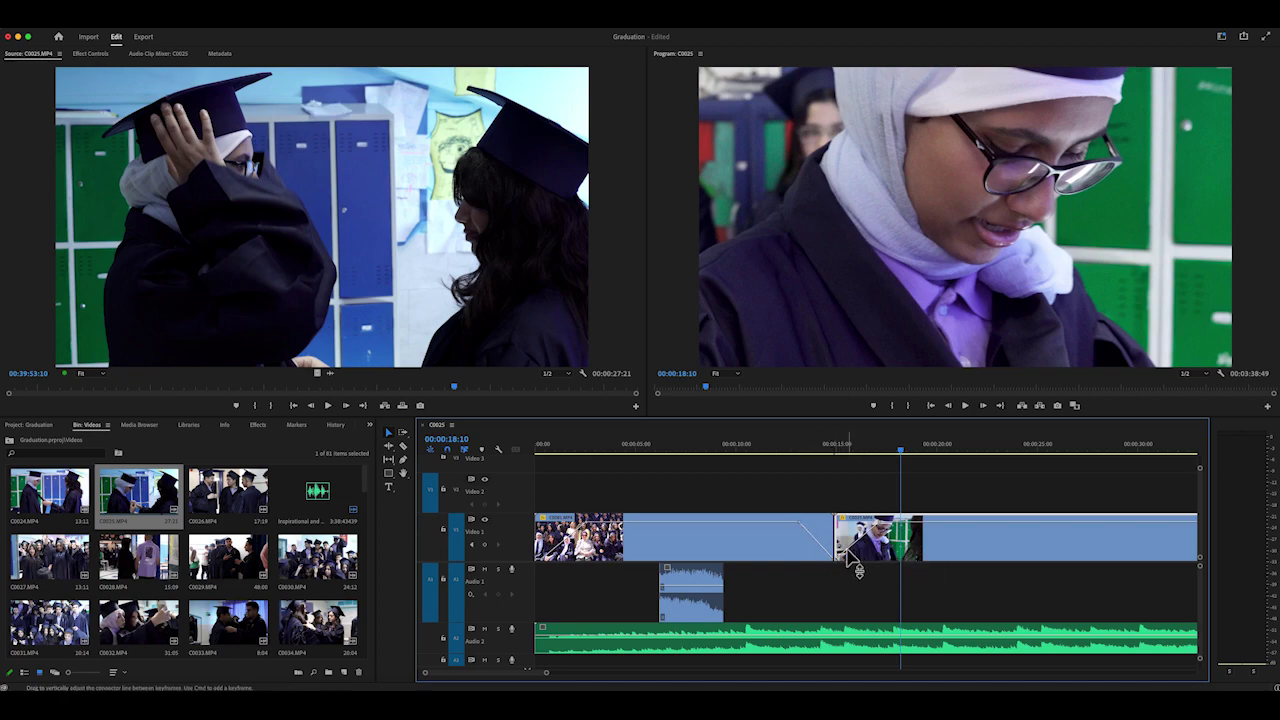
# Increase the height of the Audio 2 music track and move the playhead over the short Audio 1 clip, to 00:00:07:46
pyautogui.moveTo(848, 557)
pyautogui.scroll(-1, 610, 640)
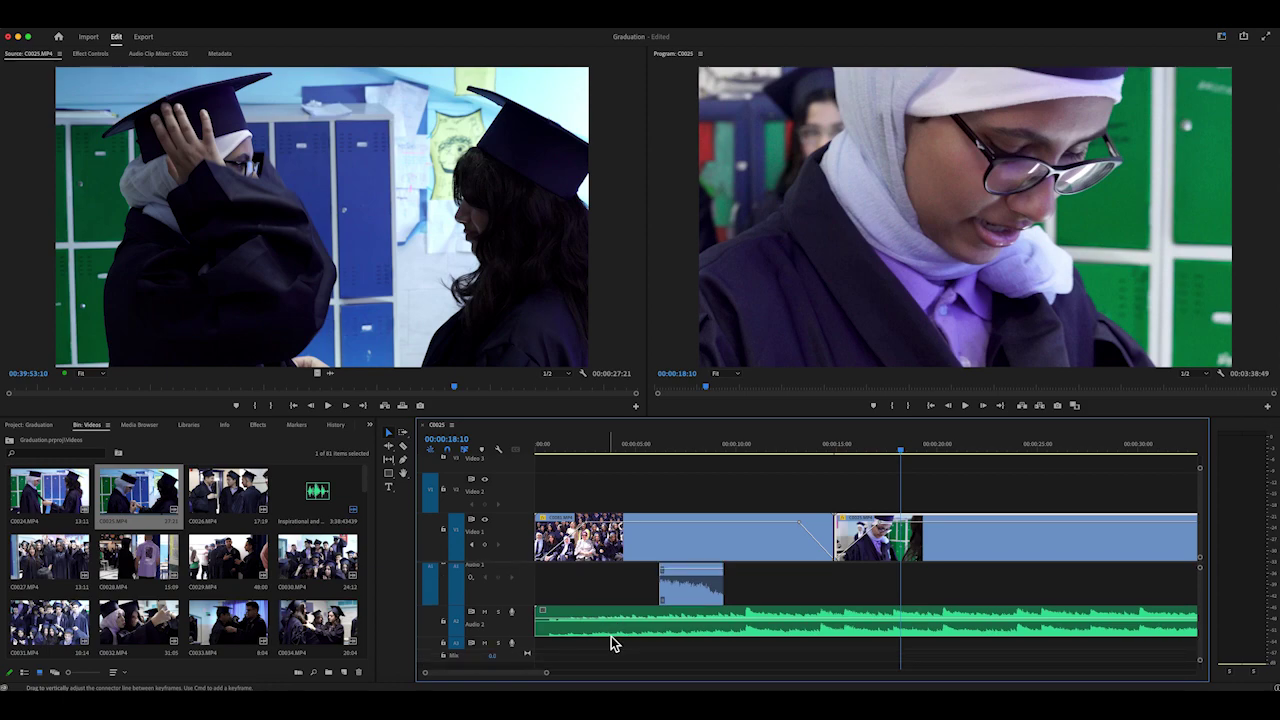
pyautogui.click(527, 638)
pyautogui.click(529, 608)
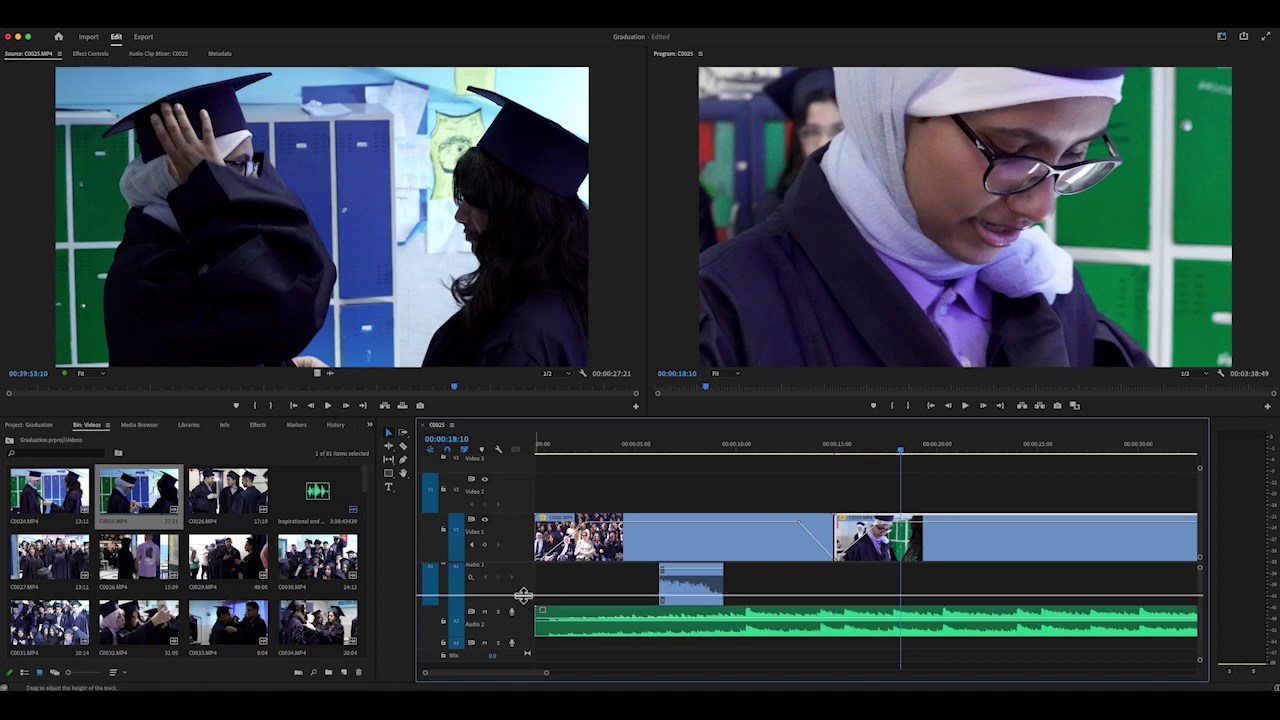
pyautogui.moveTo(523, 595); pyautogui.dragTo(525, 663)
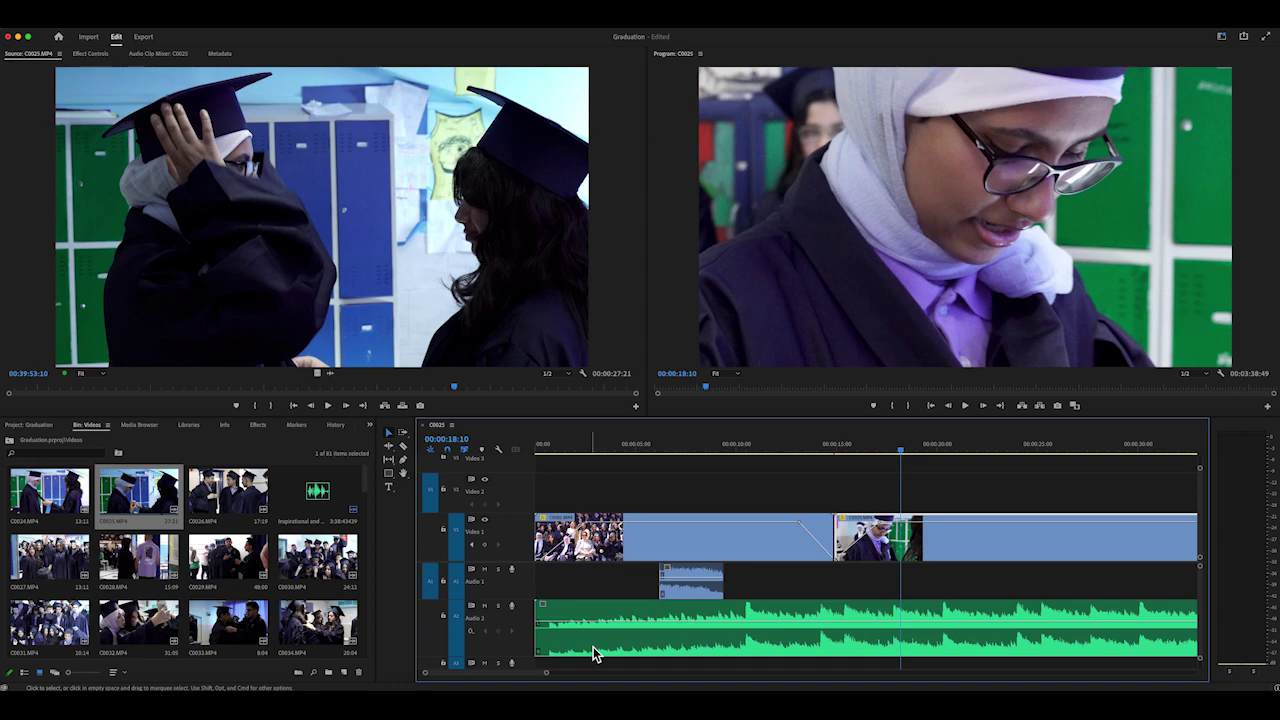
pyautogui.moveTo(905, 456); pyautogui.dragTo(694, 470)
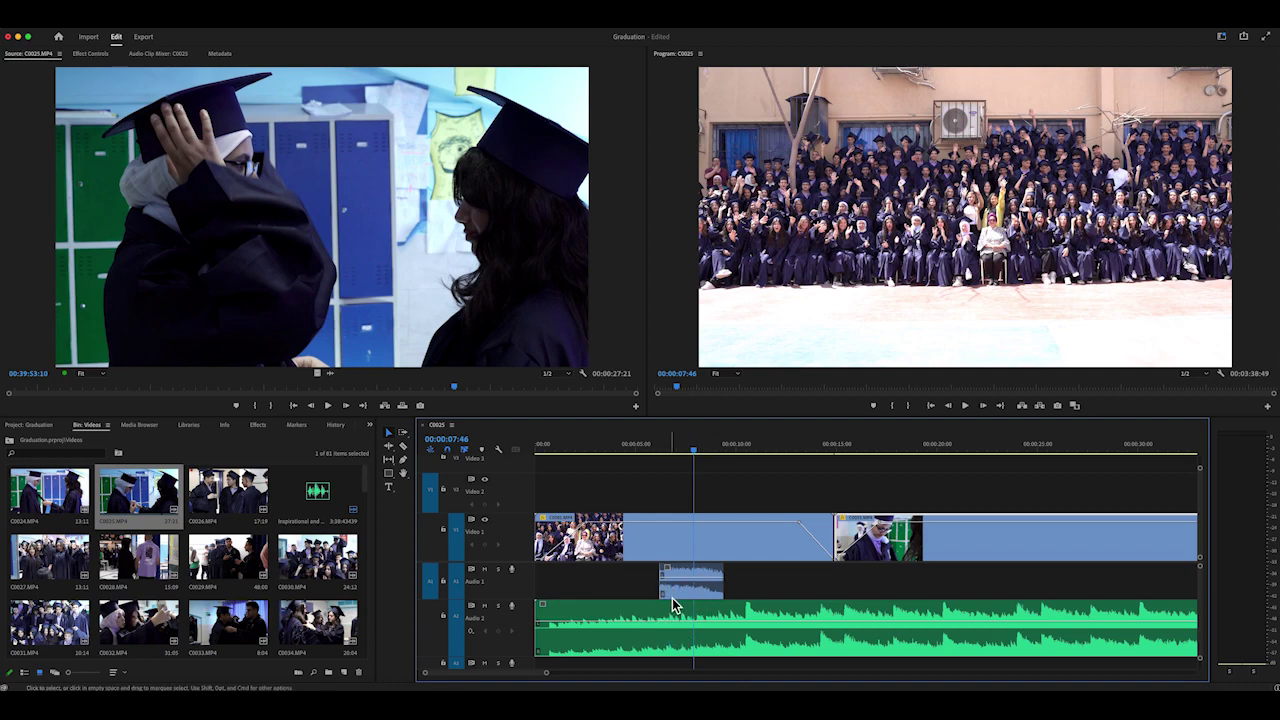
# Add volume keyframes to the Audio 2 music where the short Audio 1 clip starts, around 00:00:06:09, to begin lowering the music
pyautogui.moveTo(696, 451); pyautogui.dragTo(661, 451)
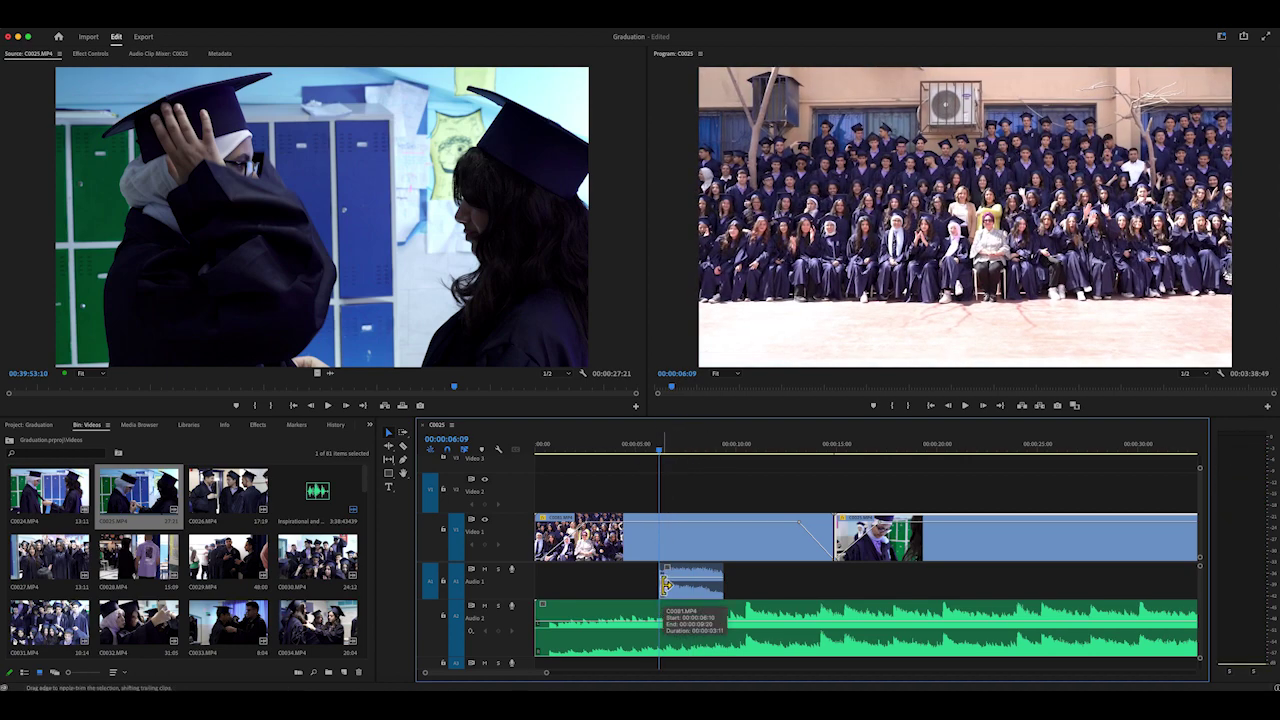
pyautogui.click(651, 633)
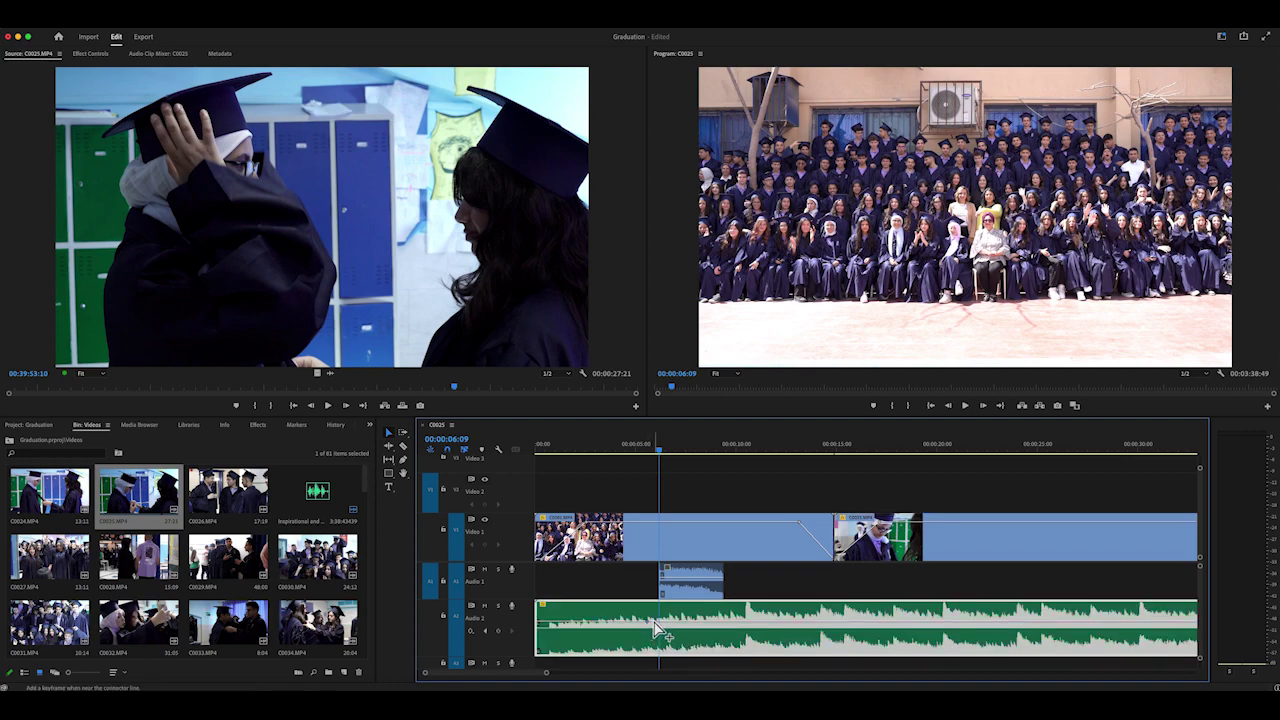
pyautogui.moveTo(653, 622); pyautogui.dragTo(658, 653)
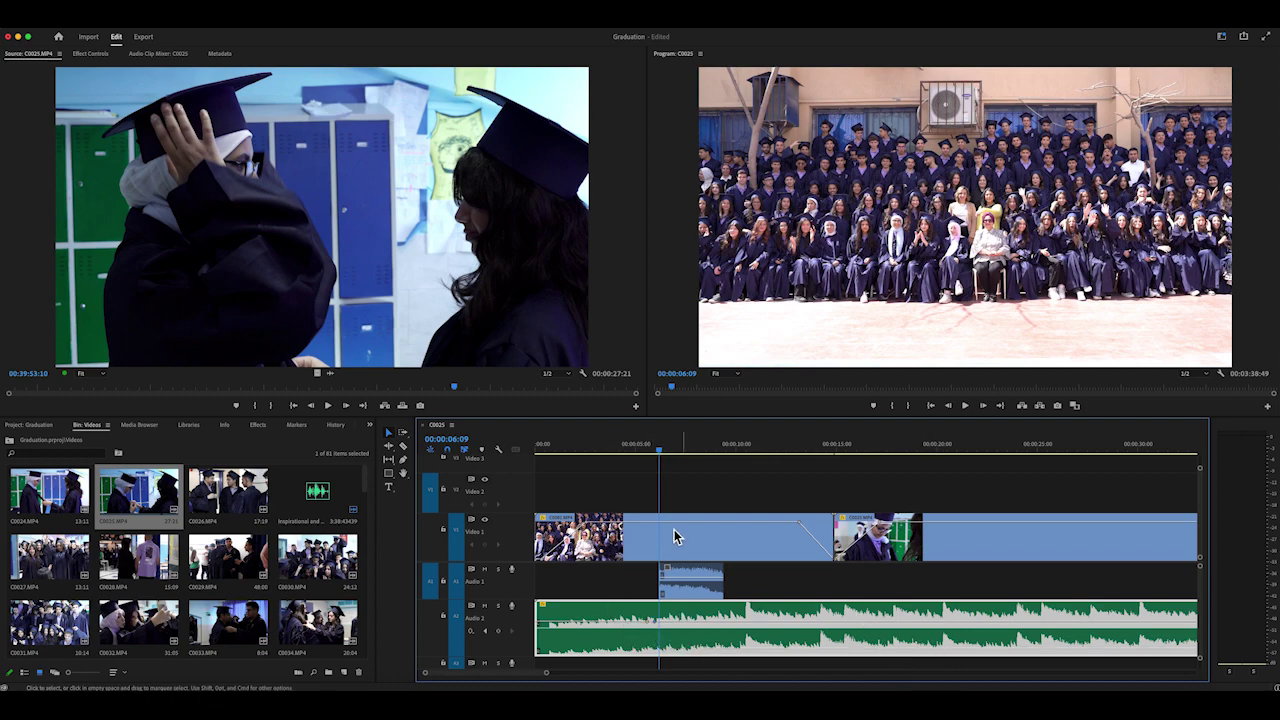
# Add volume keyframes around the Audio 1 clip's end at 00:00:09:20, keeping the music low underneath and raising it again, and play back the section
pyautogui.moveTo(657, 452); pyautogui.dragTo(723, 452)
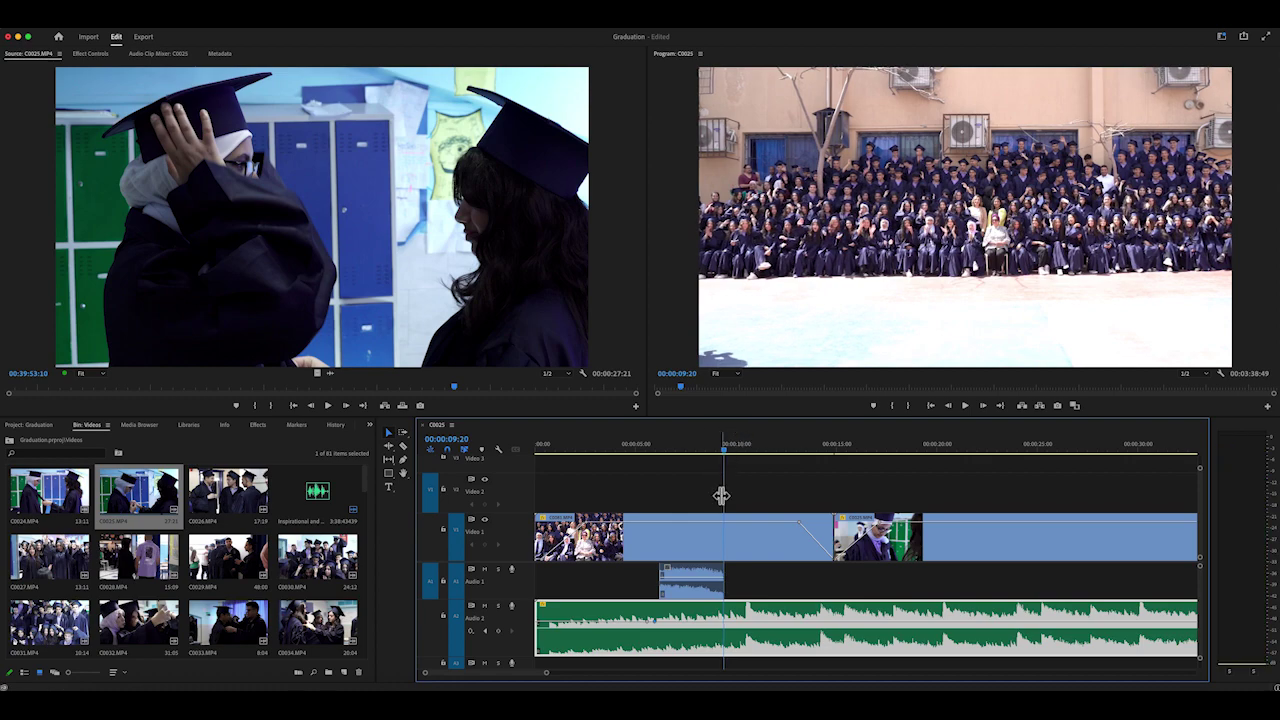
pyautogui.click(734, 621)
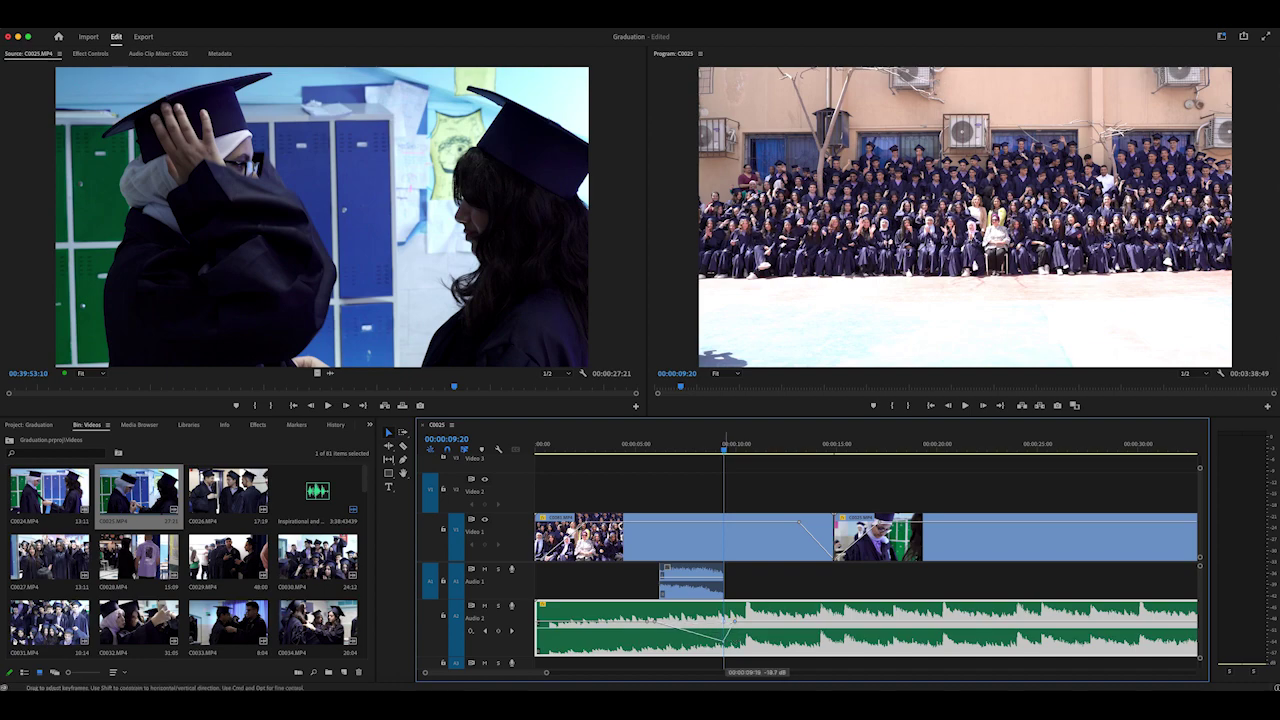
pyautogui.moveTo(724, 652)
pyautogui.mouseDown()
pyautogui.moveTo(651, 637)
pyautogui.moveTo(721, 664)
pyautogui.mouseUp()
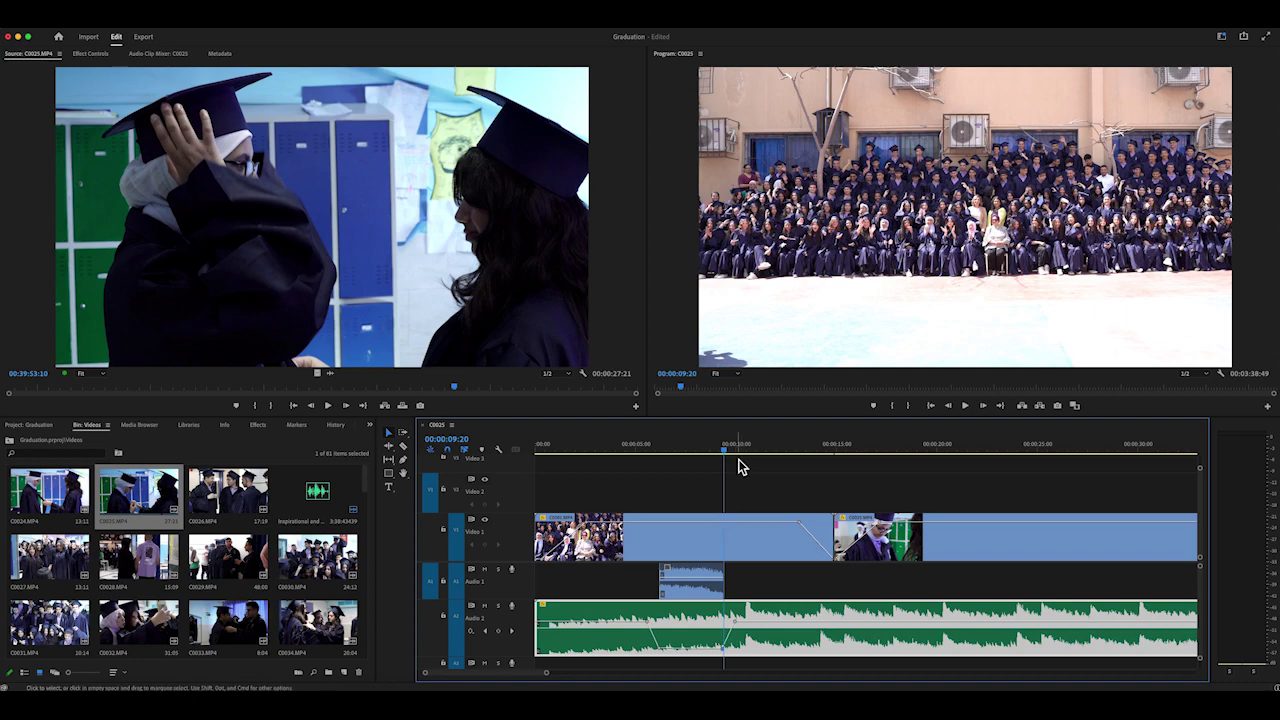
pyautogui.click(661, 455)
pyautogui.moveTo(661, 455); pyautogui.dragTo(626, 455)
pyautogui.press('space')
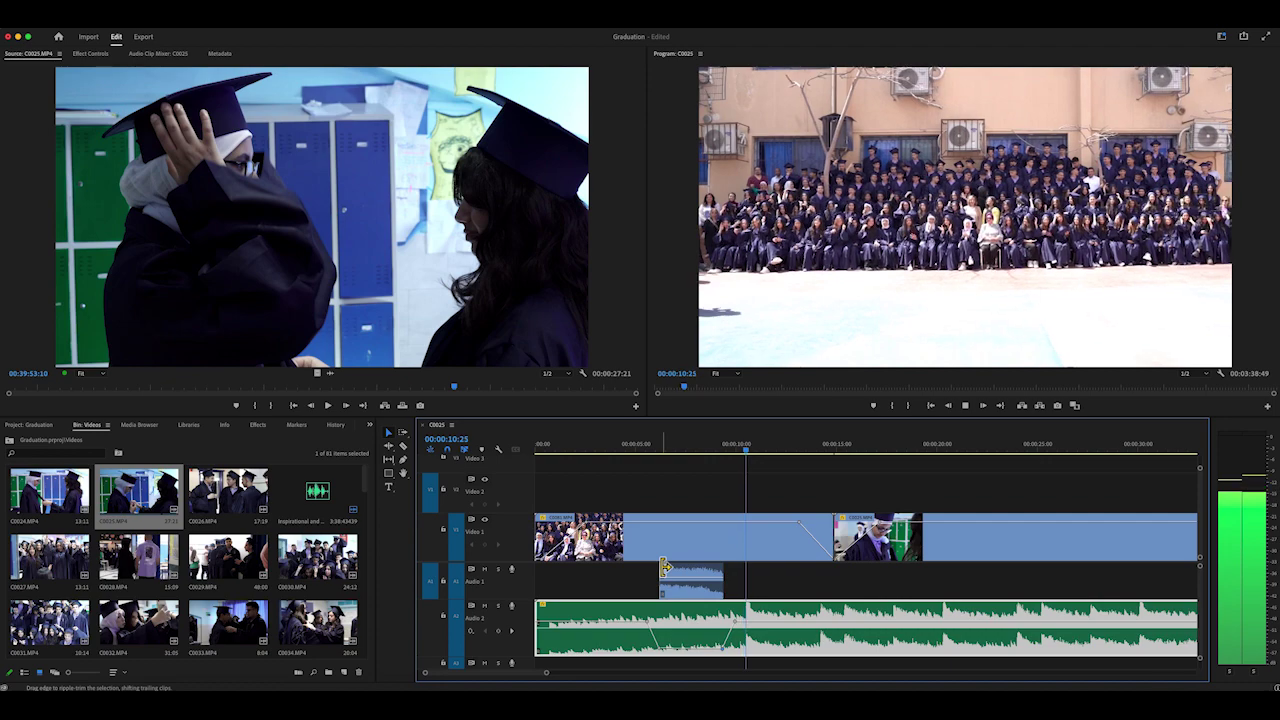
pyautogui.press('space')
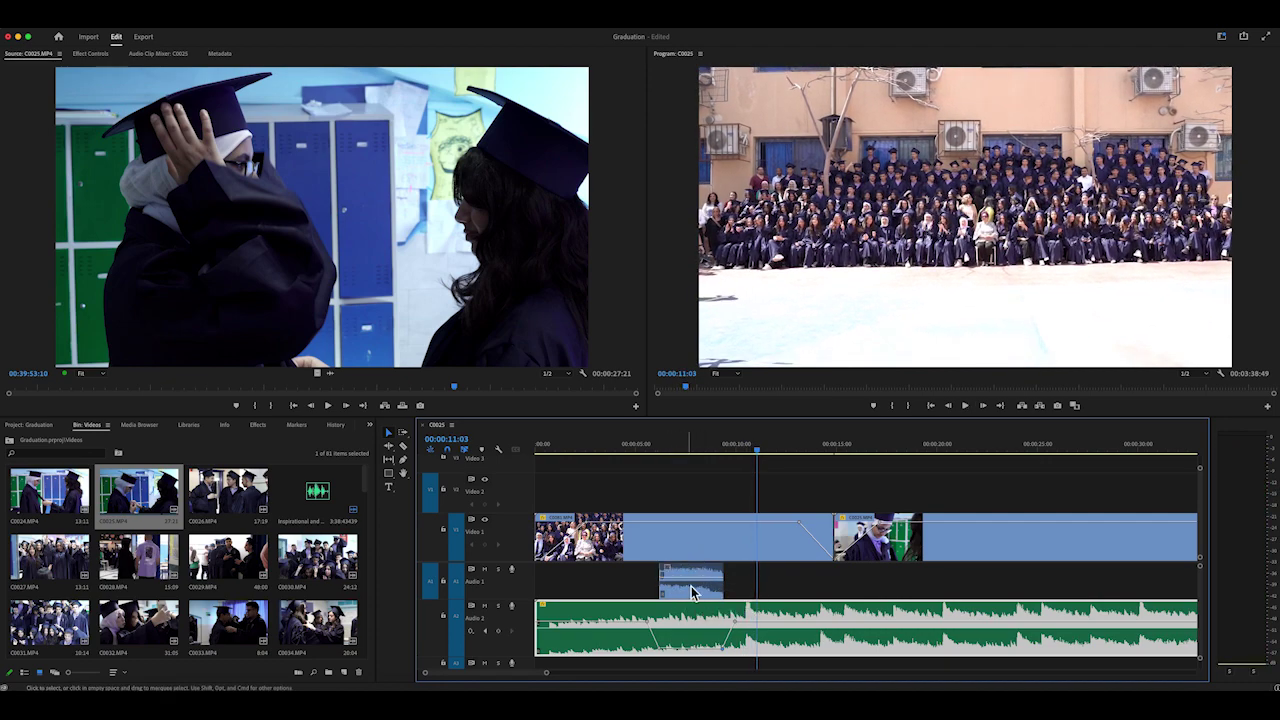
# Cut the Audio 2 music at the end of the C0025.MP4 clip, 00:00:42:40, delete the remainder, and play back the ending
pyautogui.hscroll(10, 724, 602)
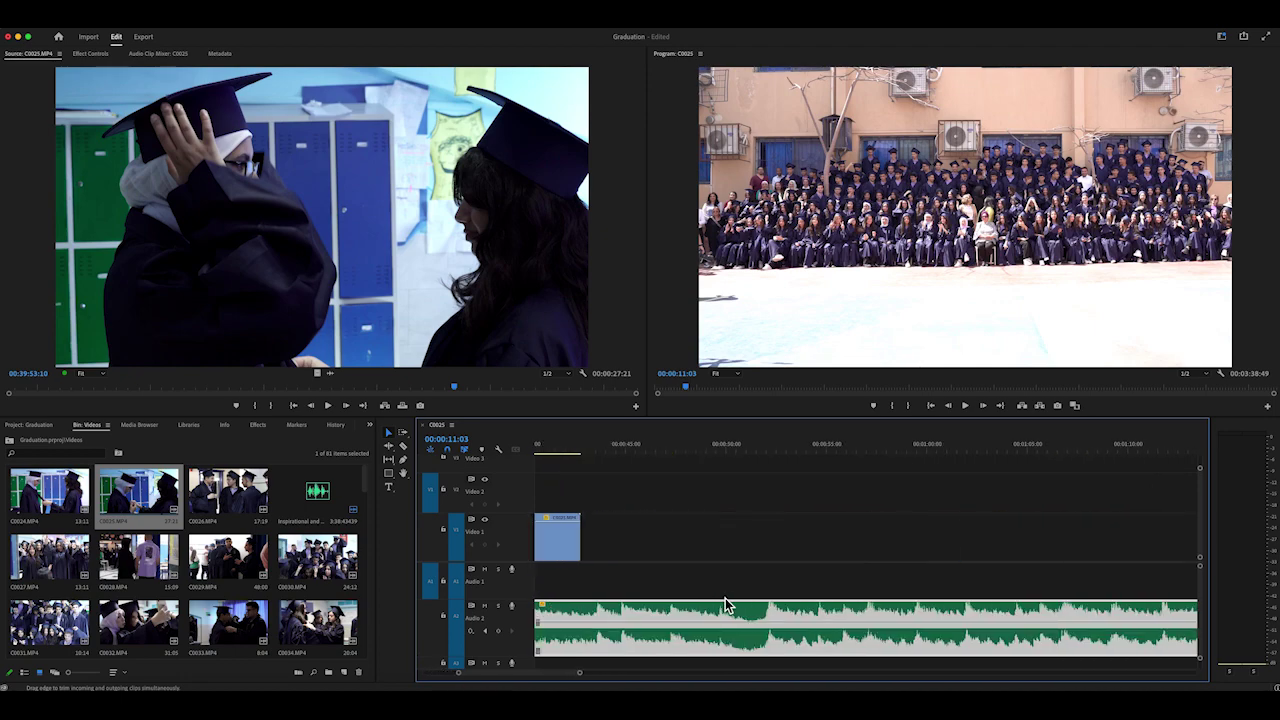
pyautogui.hscroll(-3, 720, 600)
pyautogui.click(686, 450)
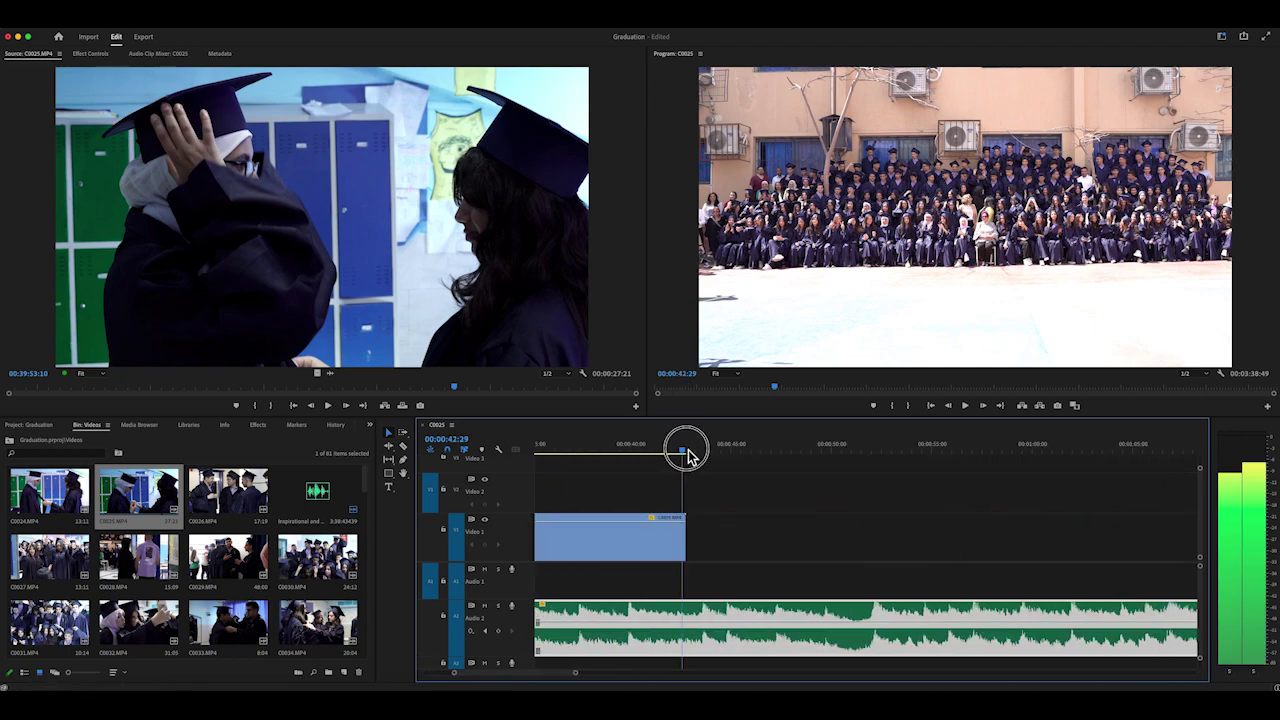
pyautogui.moveTo(690, 455); pyautogui.dragTo(686, 450)
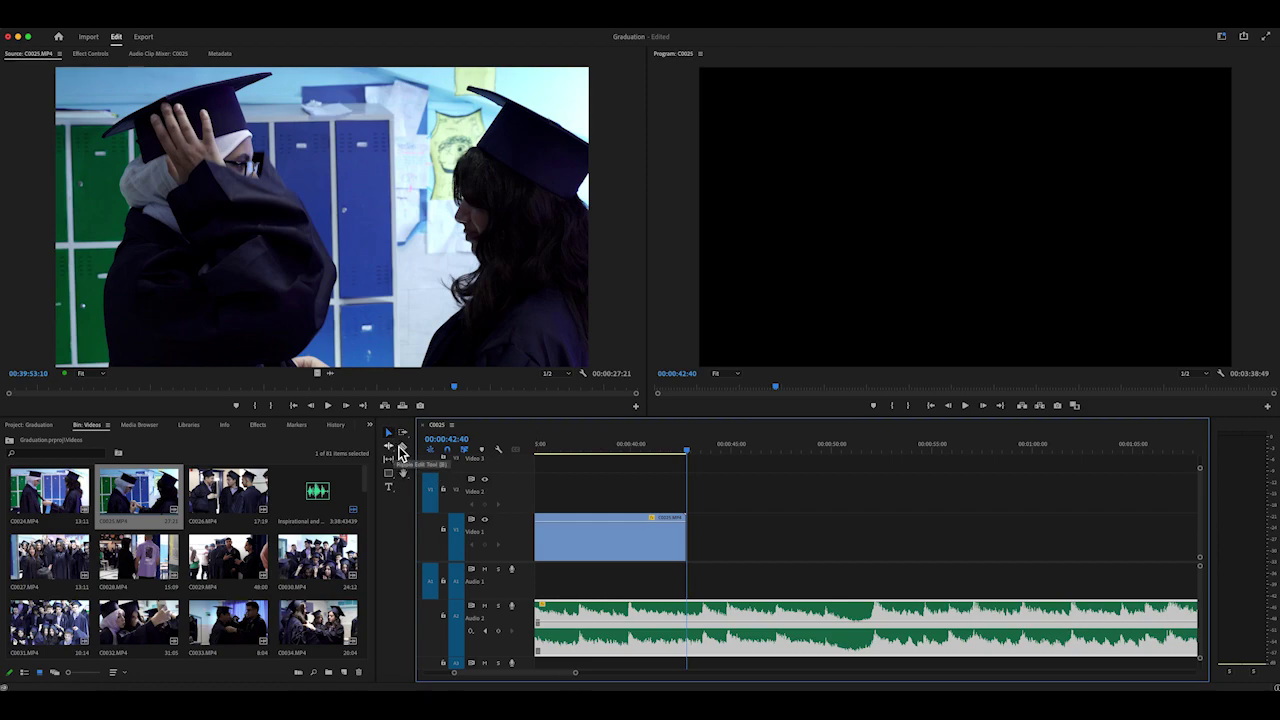
pyautogui.click(402, 445)
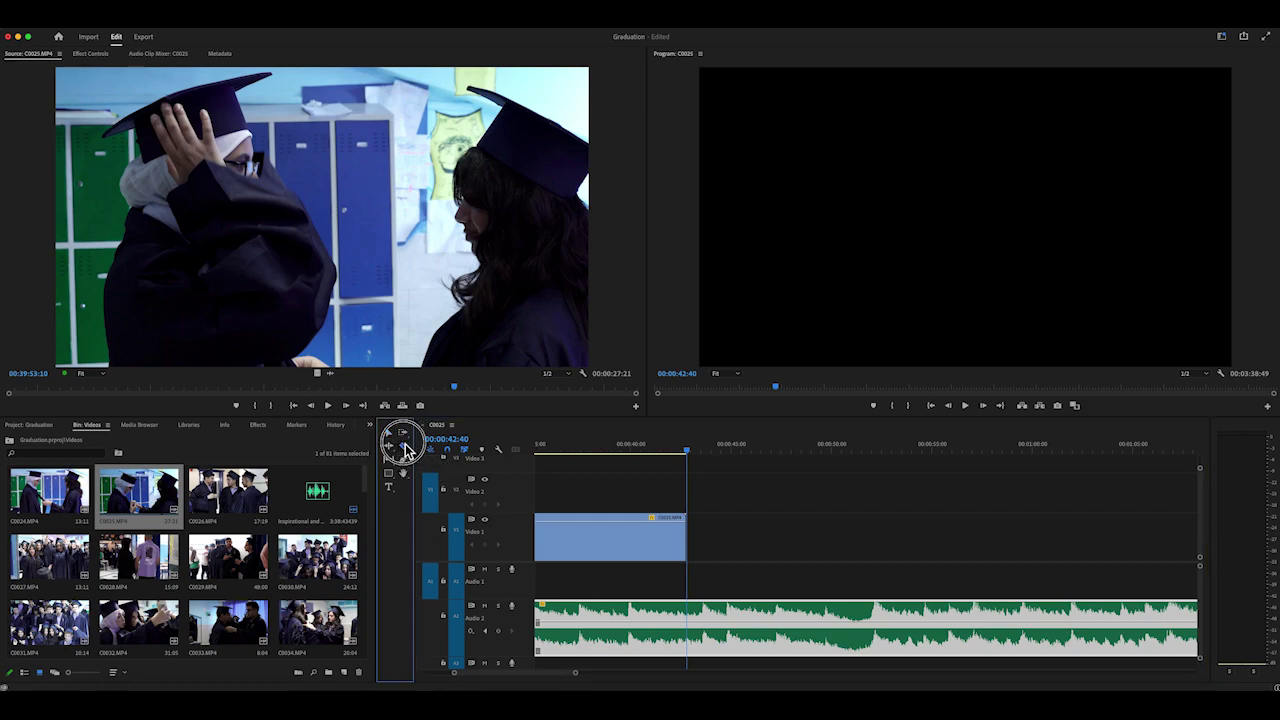
pyautogui.click(690, 621)
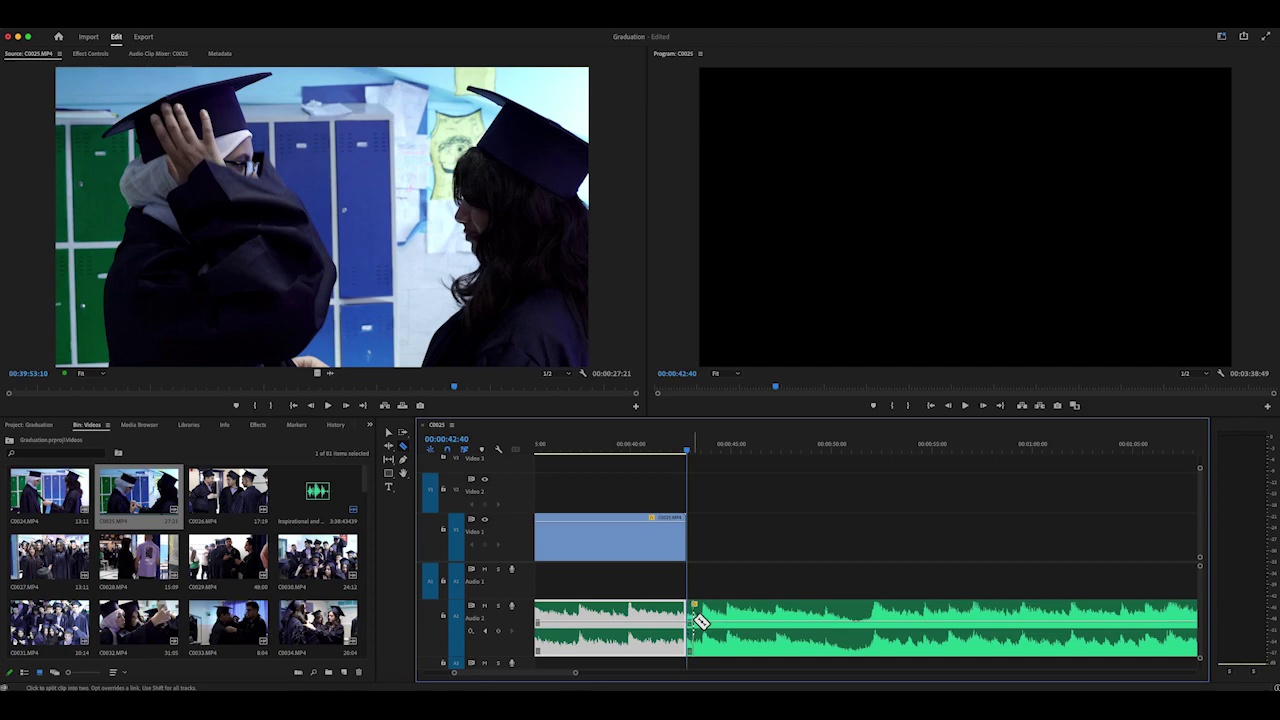
pyautogui.press('v')
pyautogui.click(745, 625)
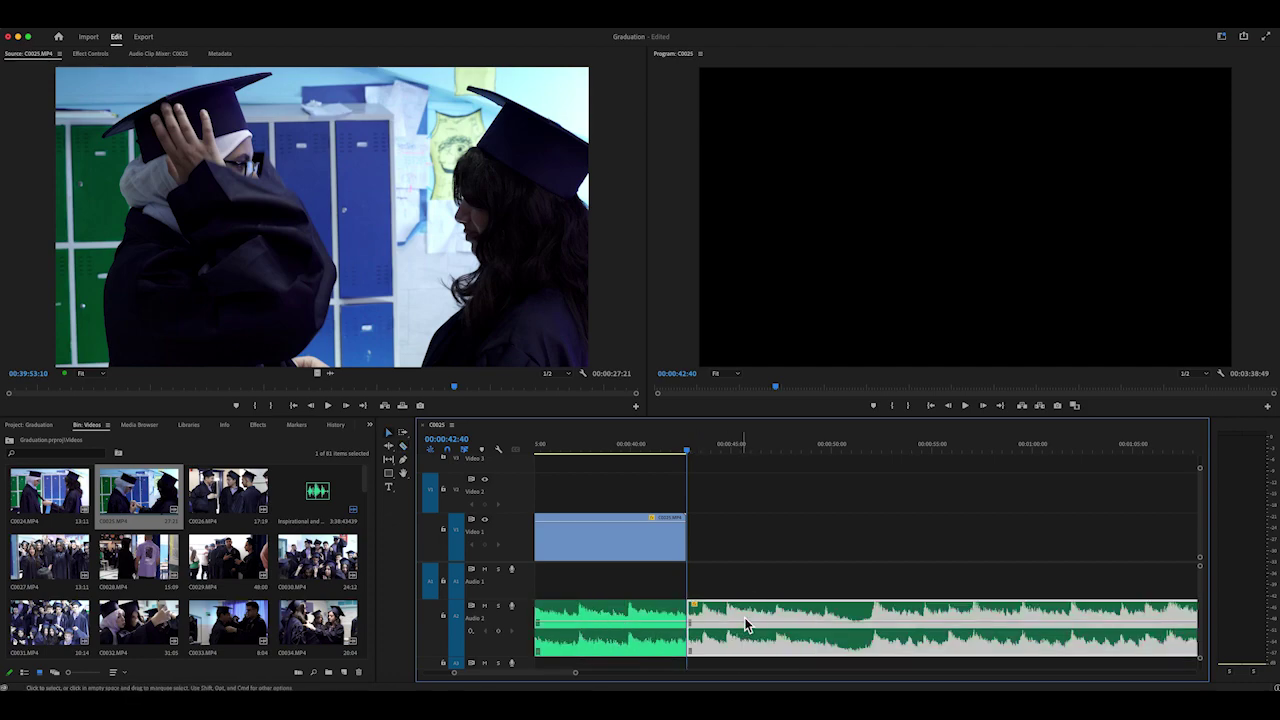
pyautogui.press('Delete')
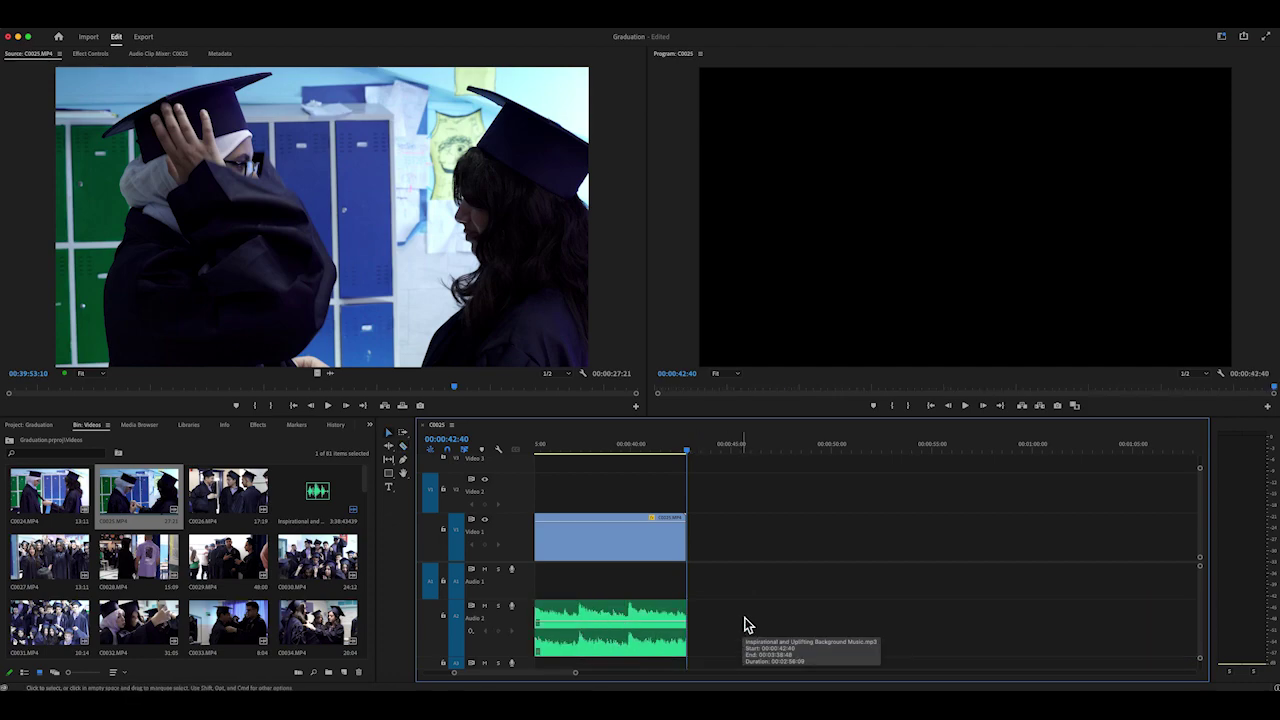
pyautogui.moveTo(686, 450); pyautogui.dragTo(654, 452)
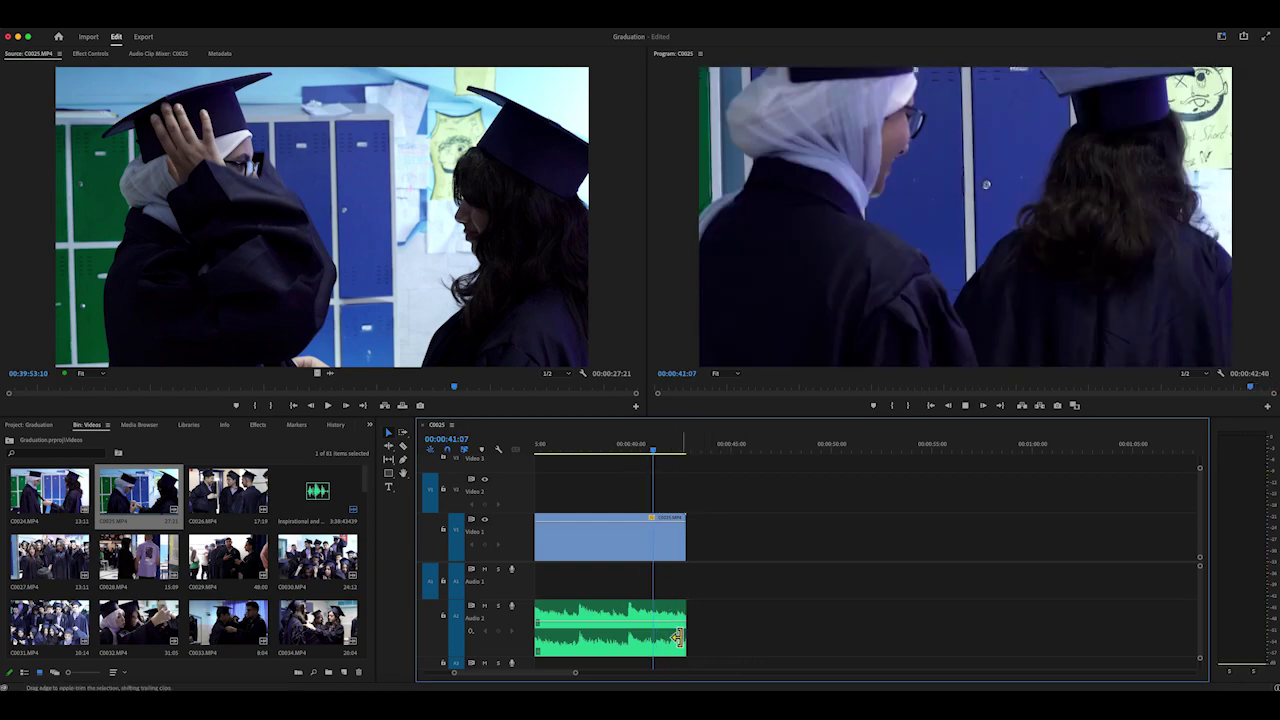
pyautogui.press('space')
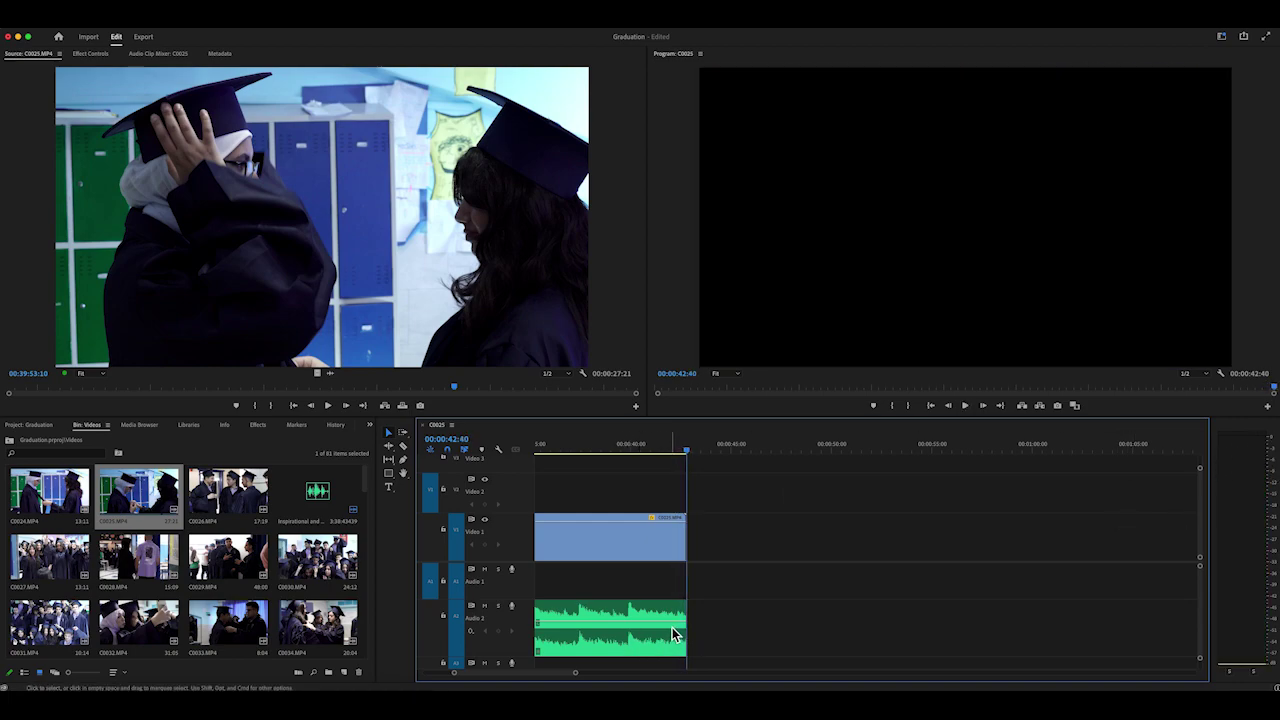
# Fade out the music with a volume keyframe shortly before its end and another lowered to -999.0 dB at 00:00:42:40, and play back the ending
pyautogui.moveTo(642, 632)
pyautogui.keyDown('super'); pyautogui.click(639, 622); pyautogui.keyUp('super')
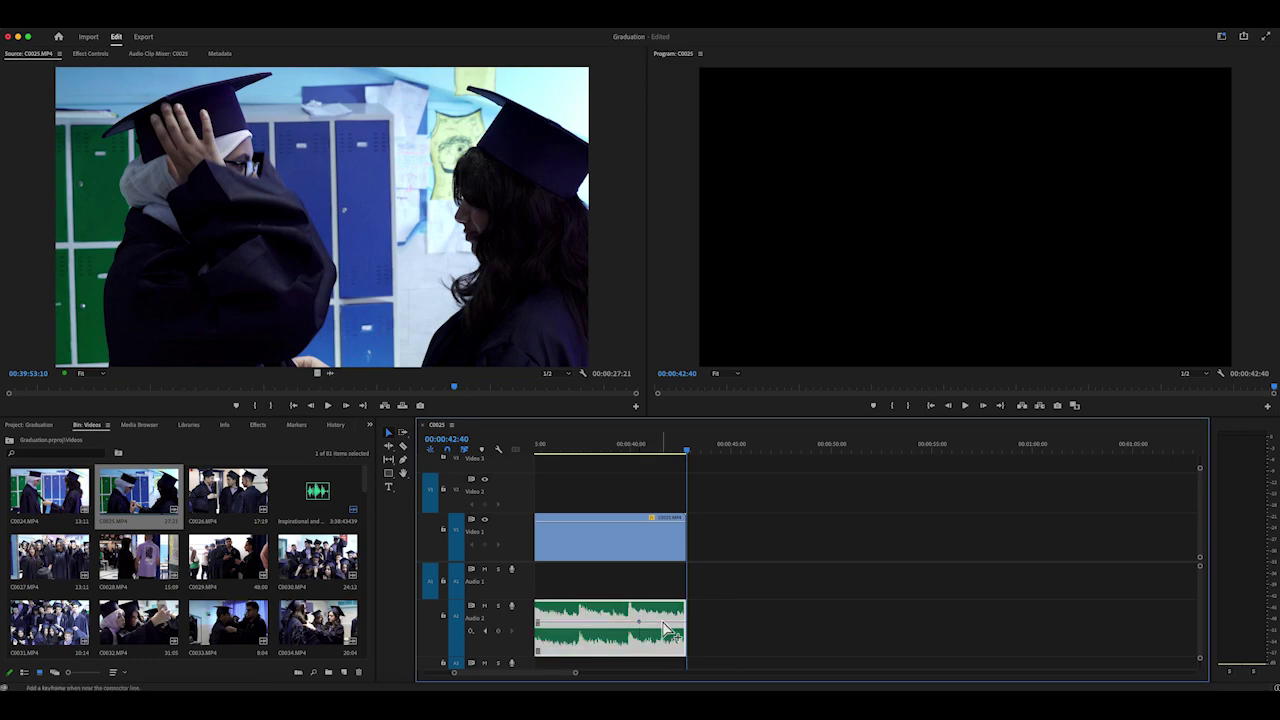
pyautogui.moveTo(668, 628); pyautogui.dragTo(670, 642)
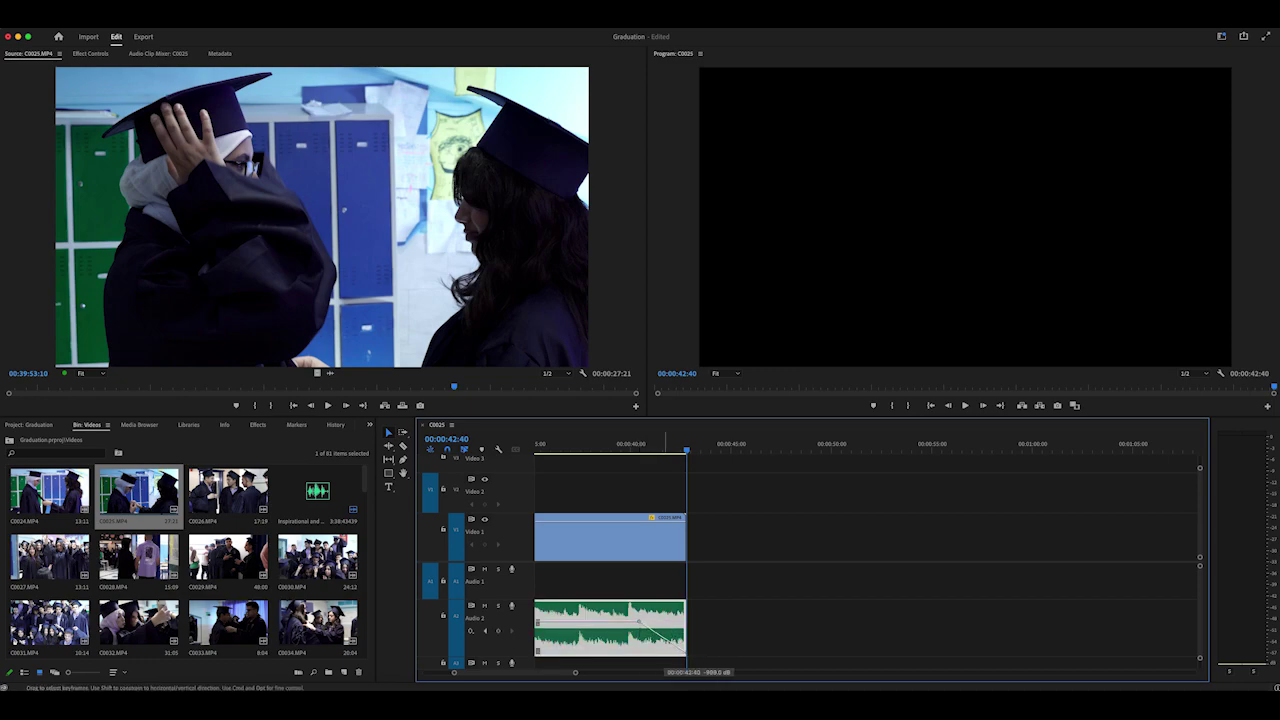
pyautogui.moveTo(689, 454); pyautogui.dragTo(626, 461)
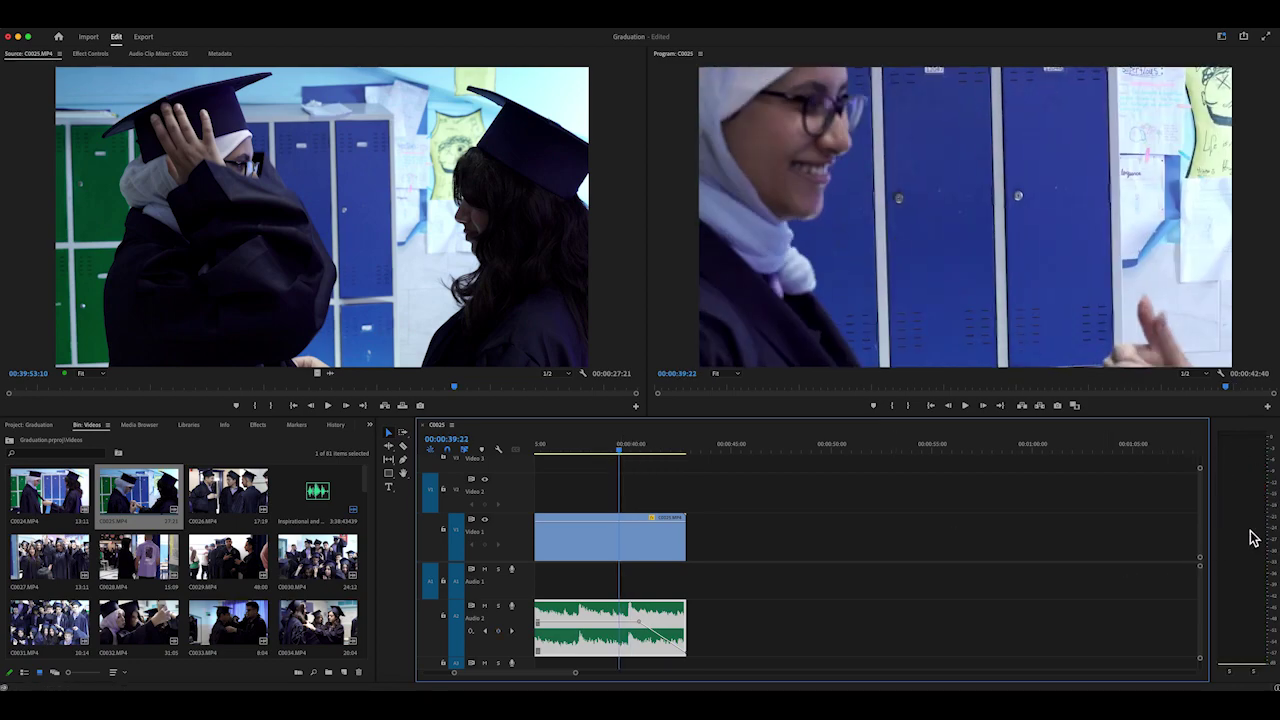
pyautogui.press('space')
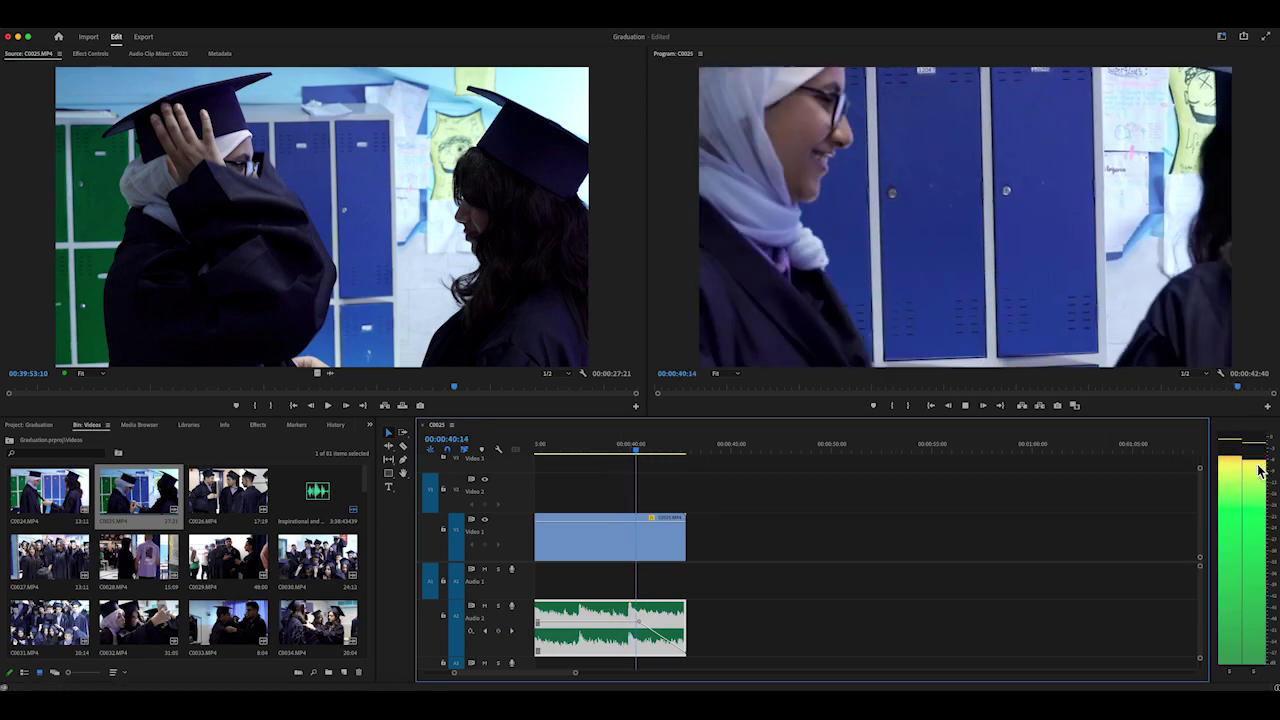